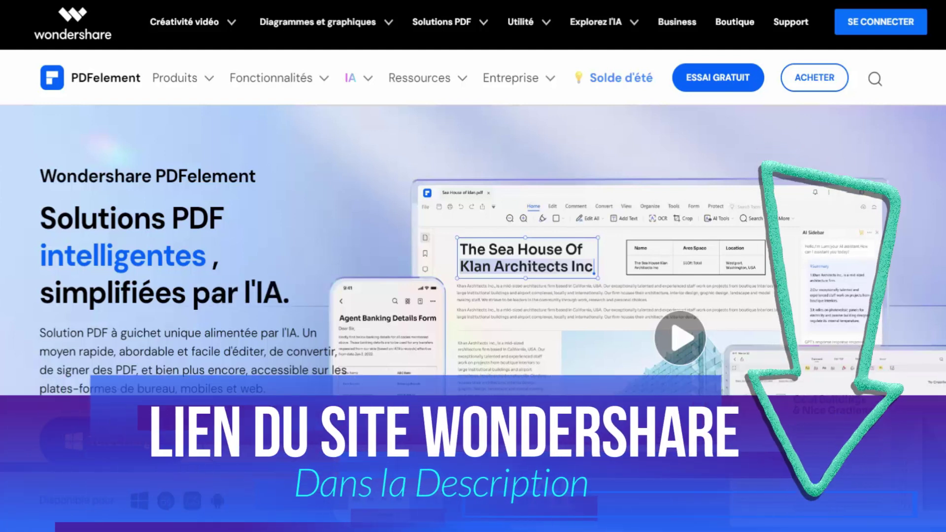
Bring up the PDFelement pricing page and browse the semiannual, perpetual and annual plan cards
scroll(310, 364, "down", 4)
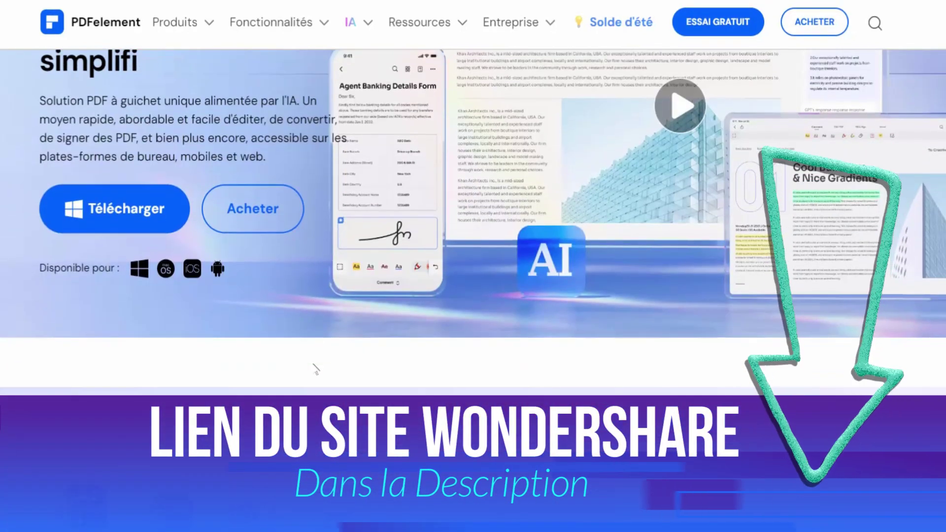
scroll(309, 378, "down", 4)
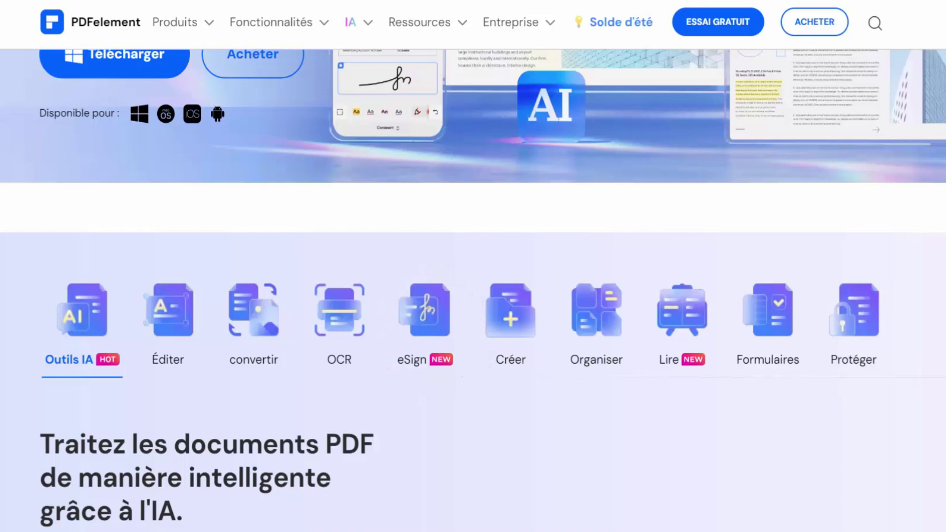
scroll(586, 406, "up", 8)
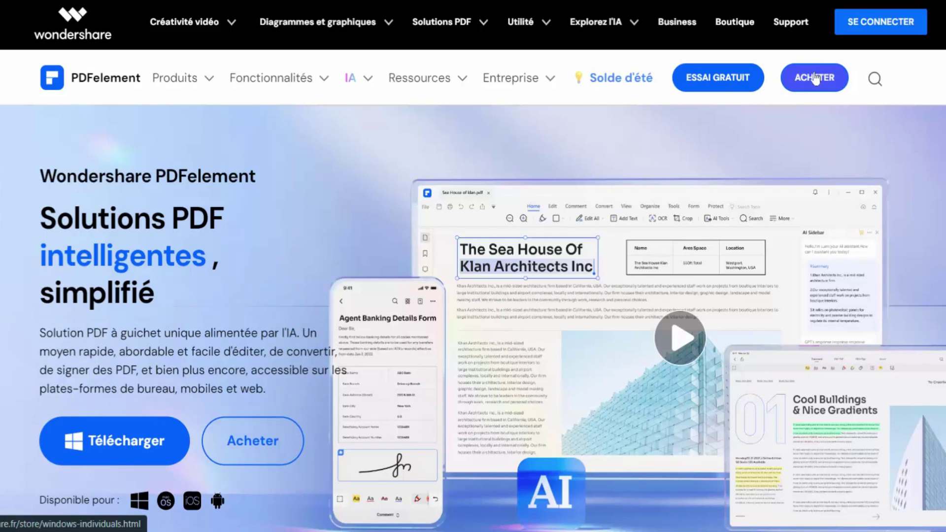
left_click(815, 79)
scroll(321, 246, "down", 3)
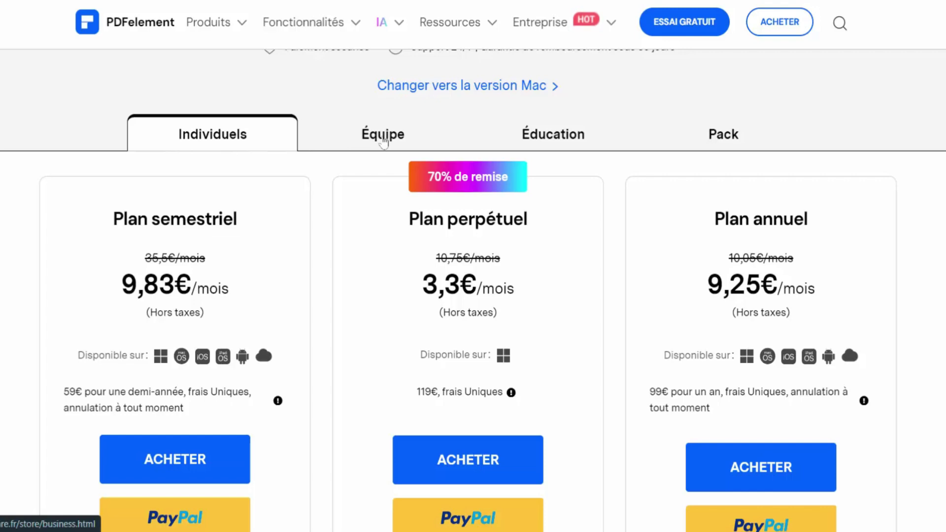
scroll(244, 280, "up", 3)
scroll(257, 345, "down", 3)
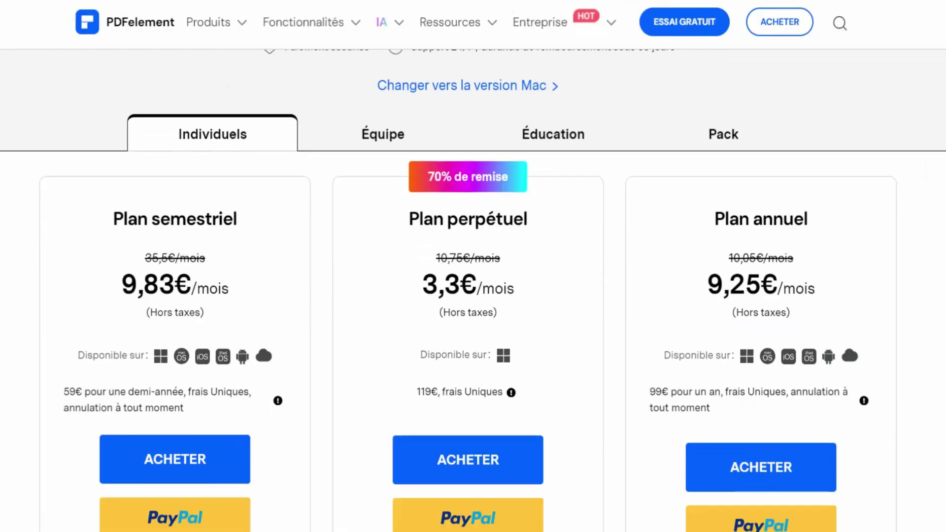
scroll(243, 281, "up", 3)
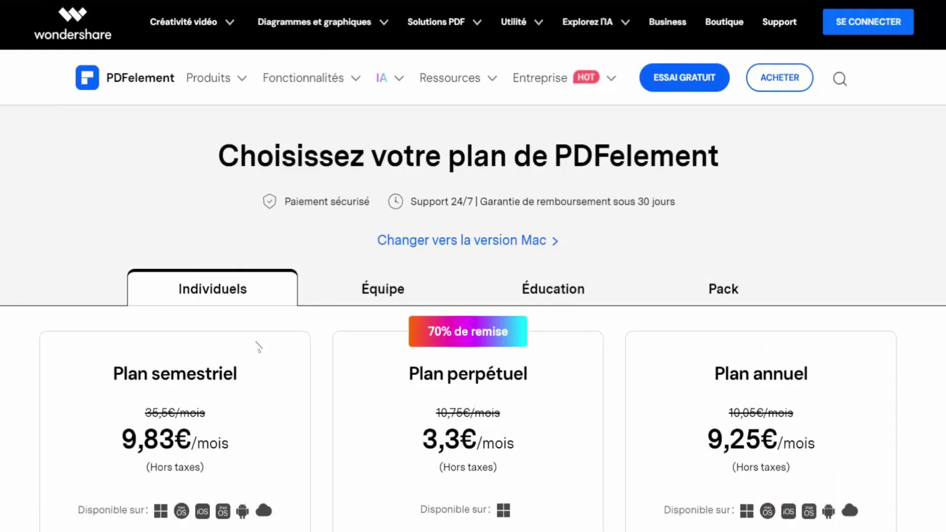
scroll(258, 344, "down", 3)
scroll(243, 280, "up", 3)
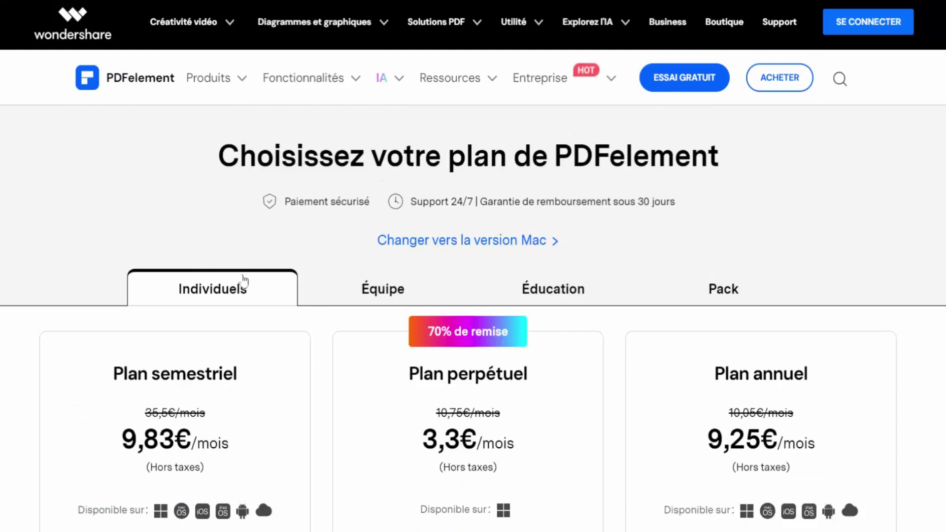
scroll(258, 344, "down", 3)
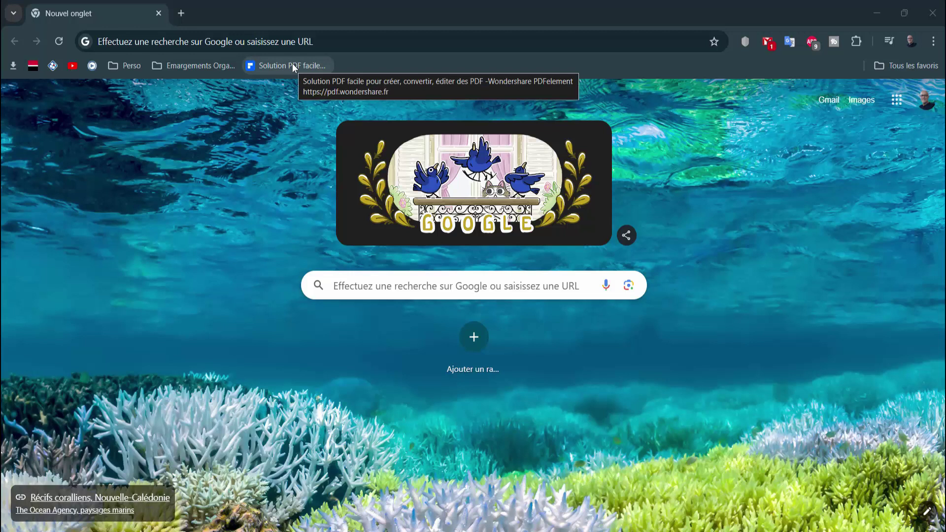
Open the PDFelement site from the 'Solution PDF facile' bookmark, then close Chrome
left_click(292, 66)
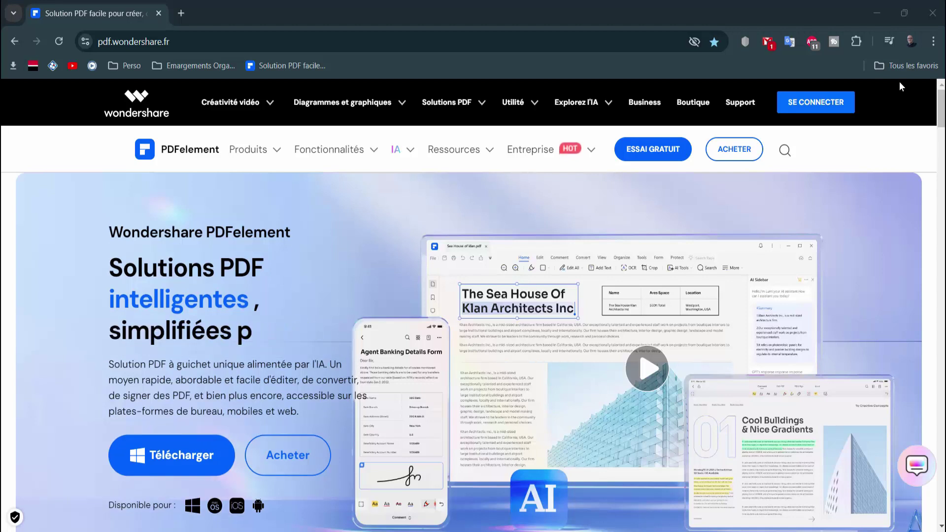
left_click(934, 16)
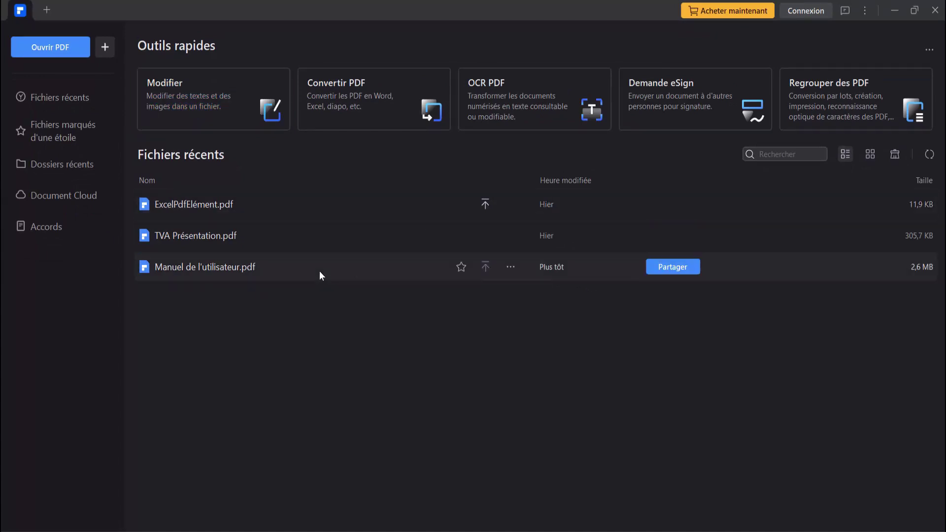
mouse_move(195, 235)
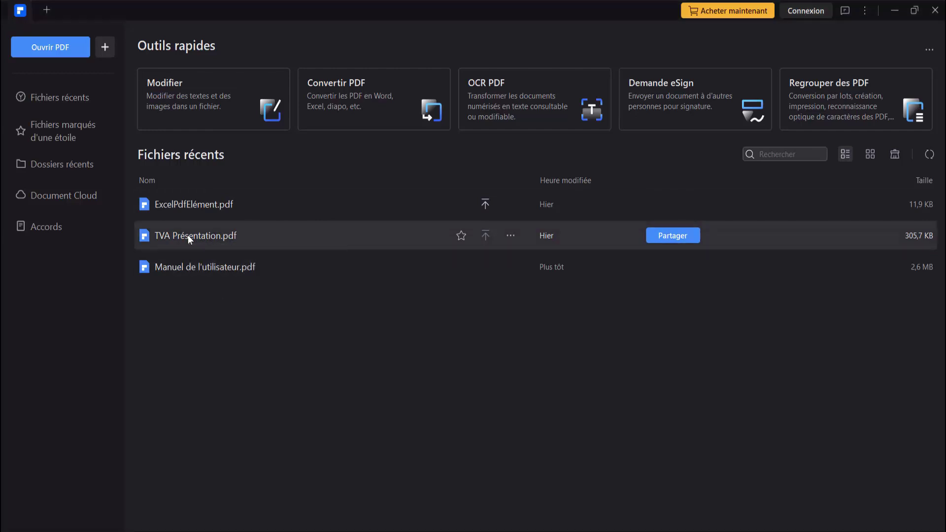
Open TVA Présentation.pdf from the recent files and dismiss the missing-file warning
double_click(187, 235)
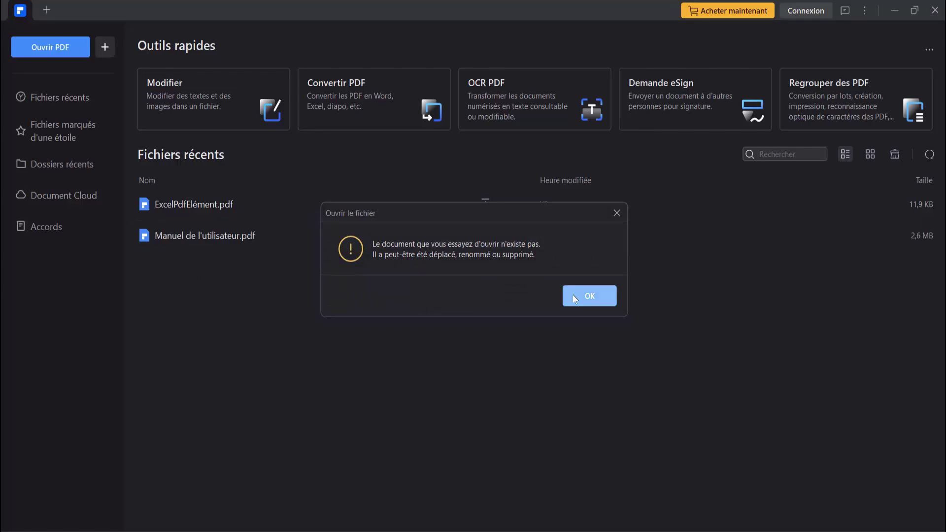
left_click(588, 302)
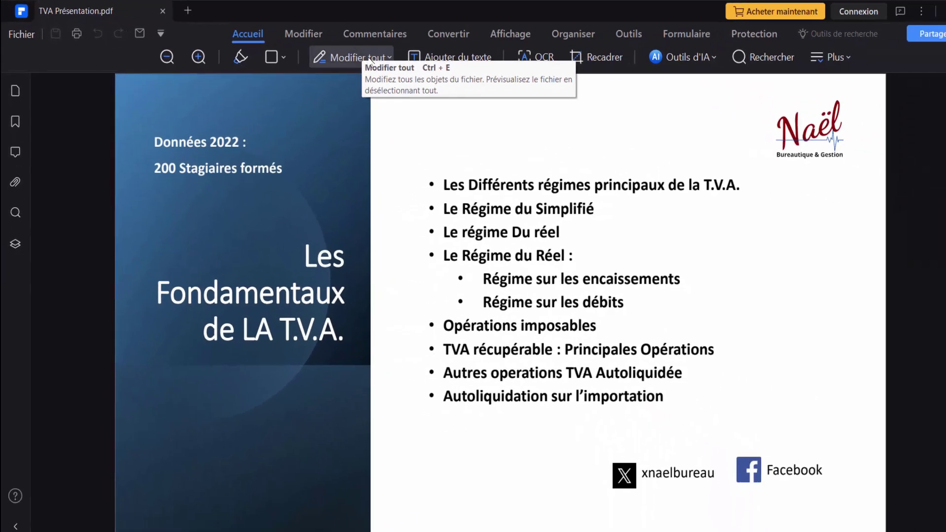
Turn on Modifier tout and enlarge the Naël logo by dragging its corner
left_click(346, 56)
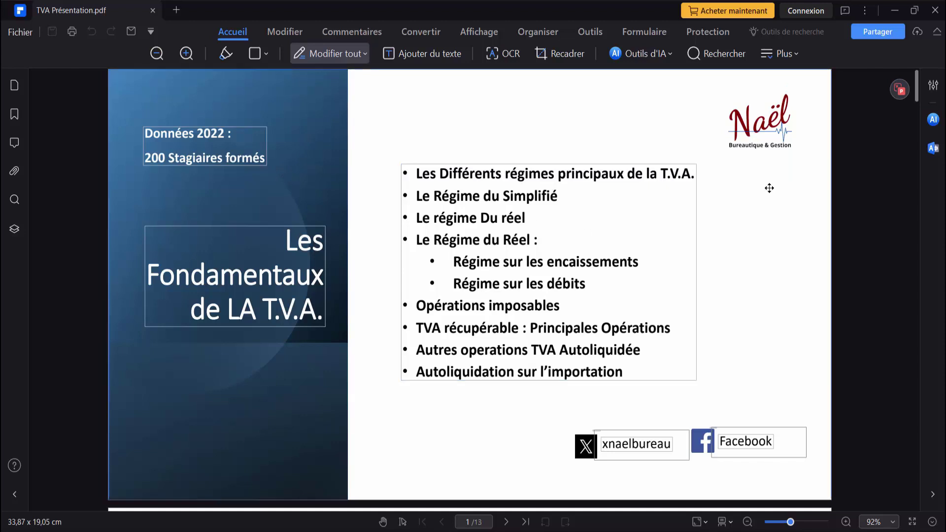
left_click(763, 134)
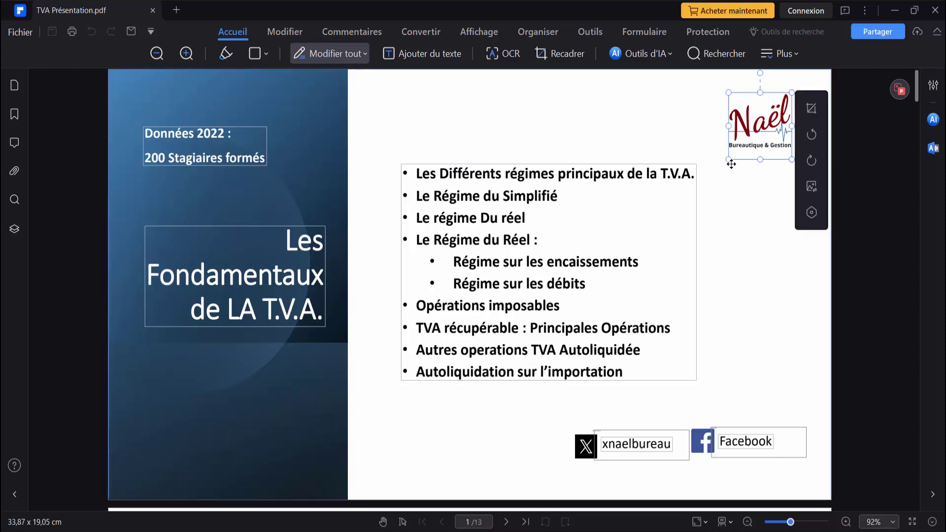
left_click_drag(728, 159, 702, 187)
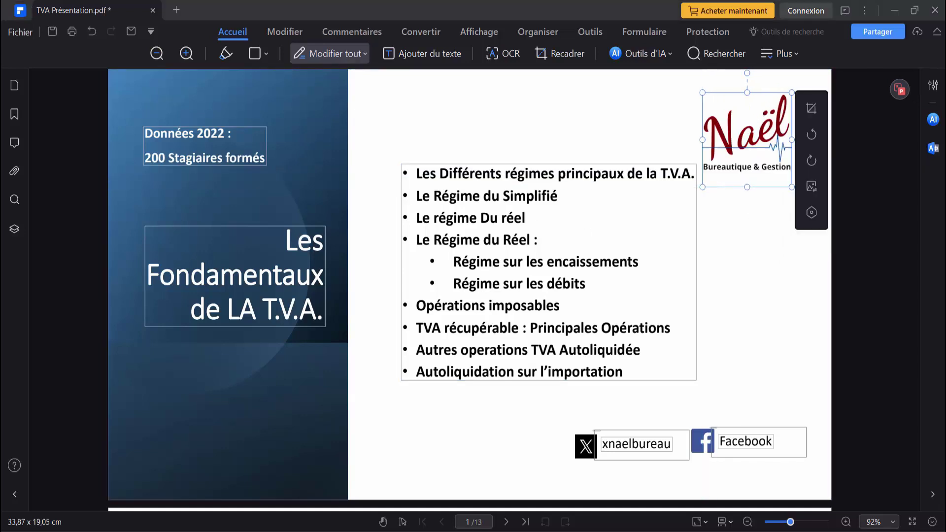
Change the cover text to 'Données 2023' and '220 Stagiaires formés', widening its text box
left_click(219, 131)
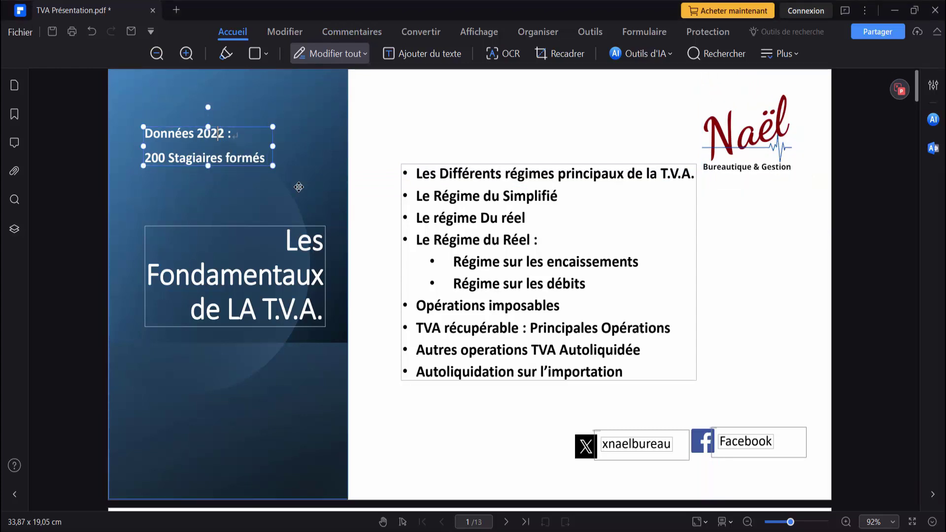
key("BackSpace")
type("3")
key("BackSpace")
key("BackSpace")
type("2")
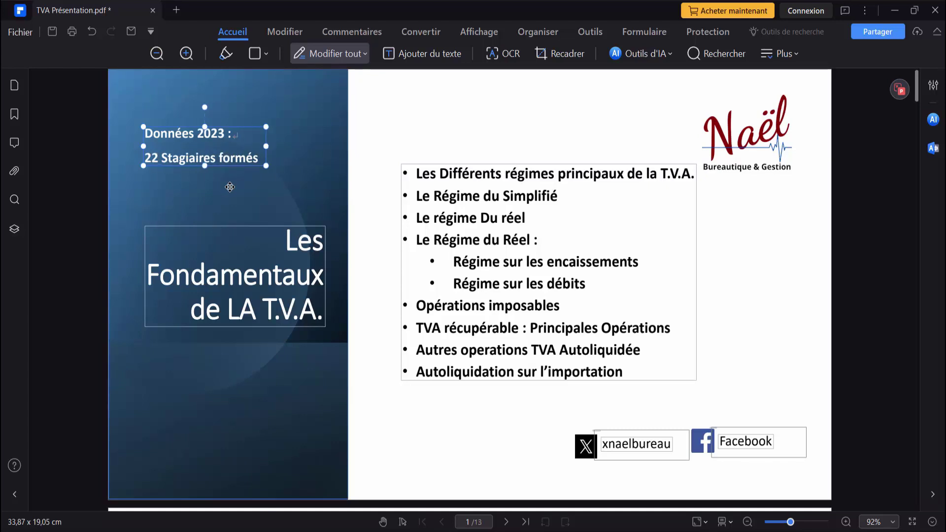
type("0")
left_click_drag(245, 153, 309, 146)
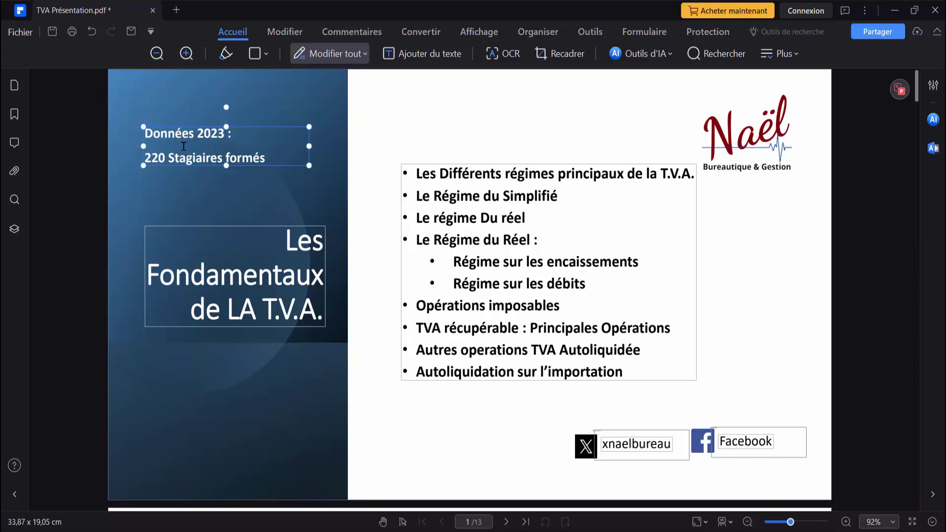
left_click(542, 271)
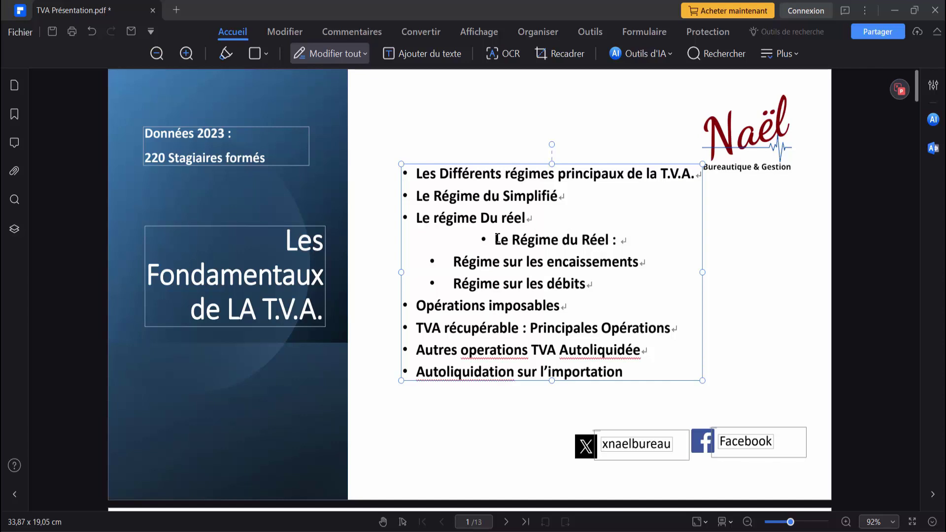
Correct 'Réele' to 'Réel' and 'operations' to 'opérations' using spelling suggestions
left_click_drag(496, 240, 561, 239)
left_click(611, 239)
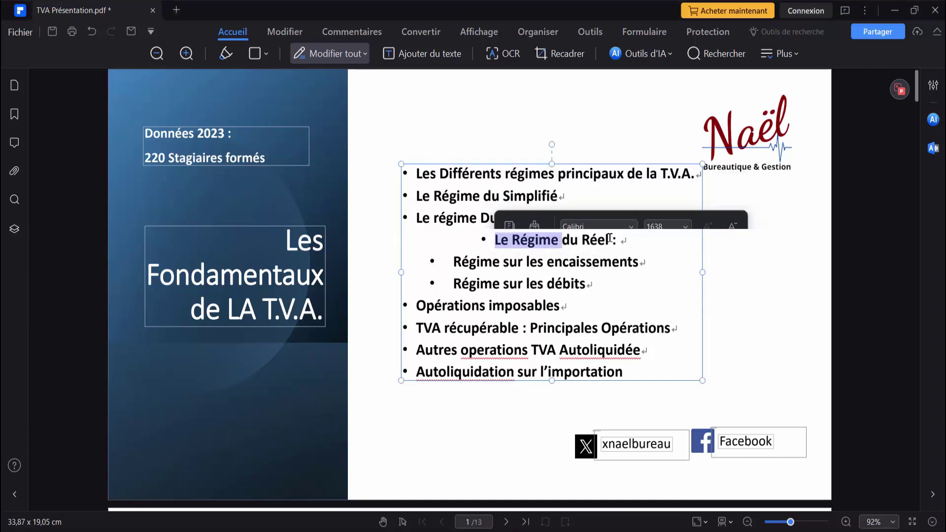
type("e")
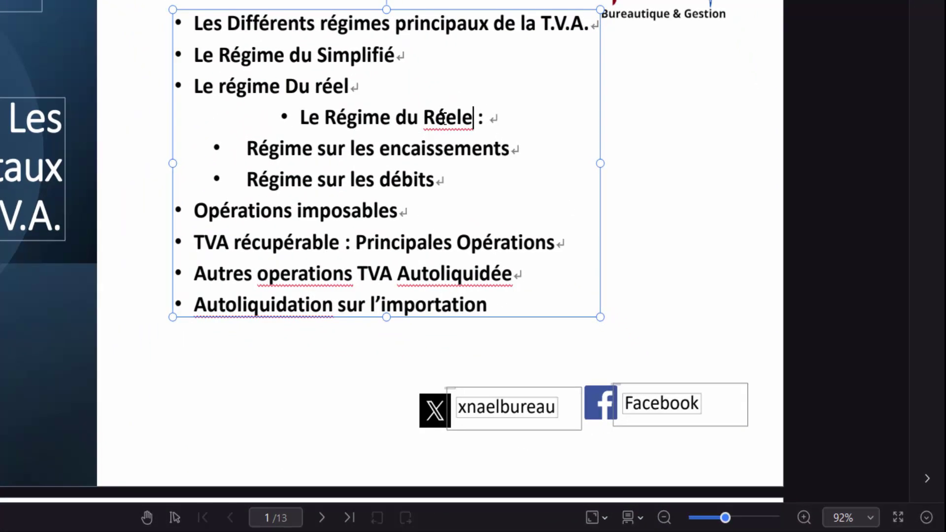
right_click(591, 241)
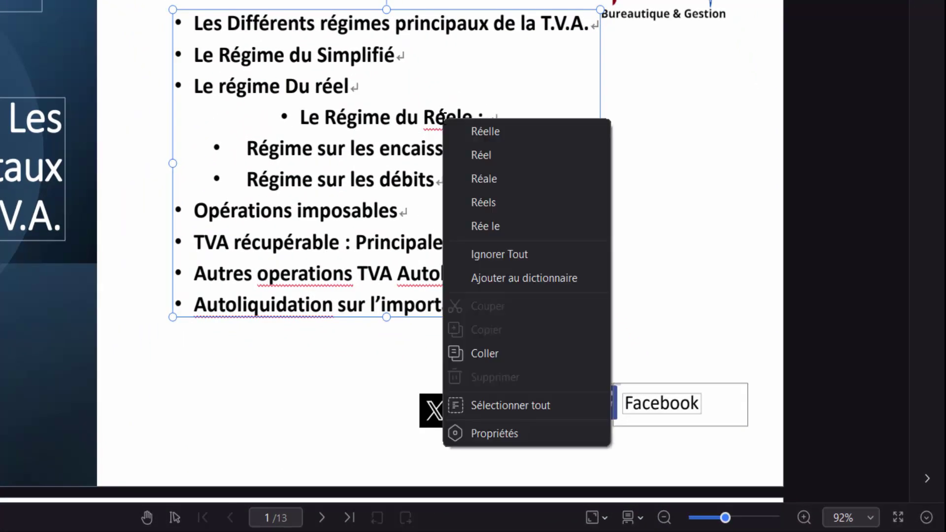
left_click(486, 155)
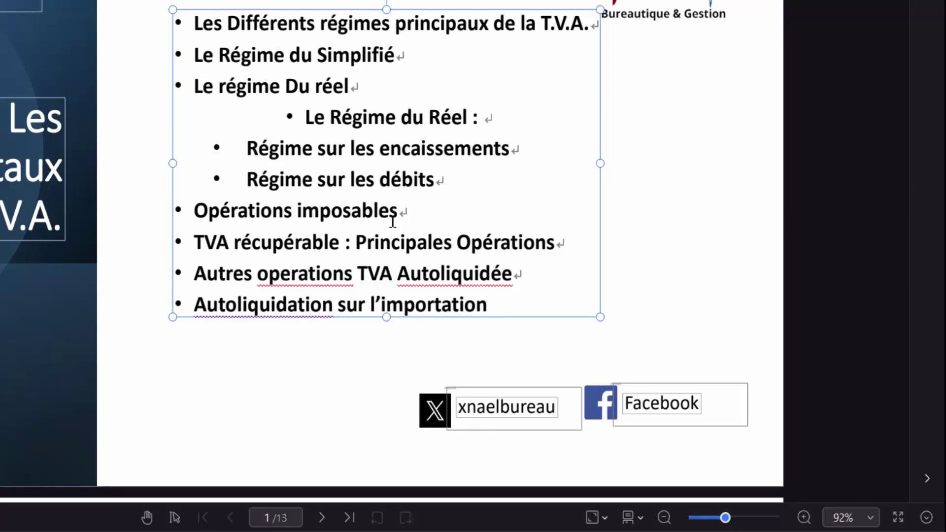
left_click(278, 275)
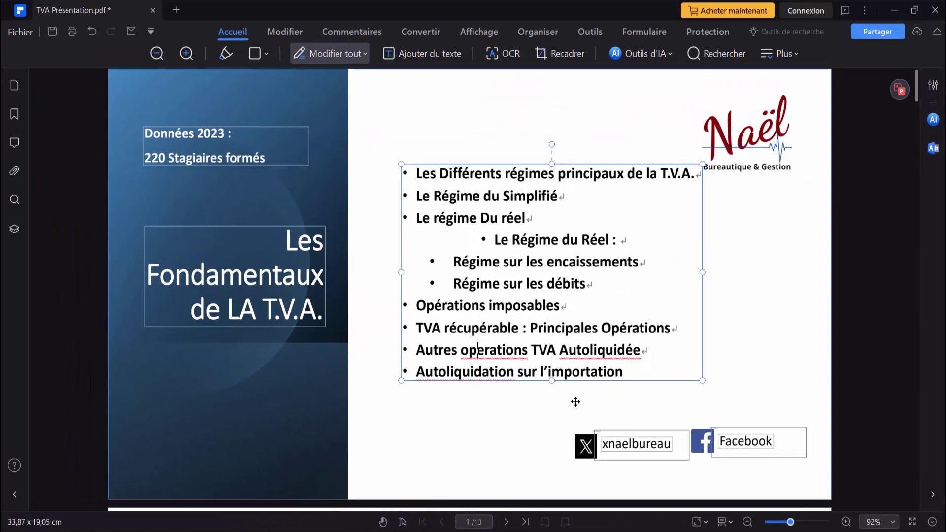
right_click(489, 349)
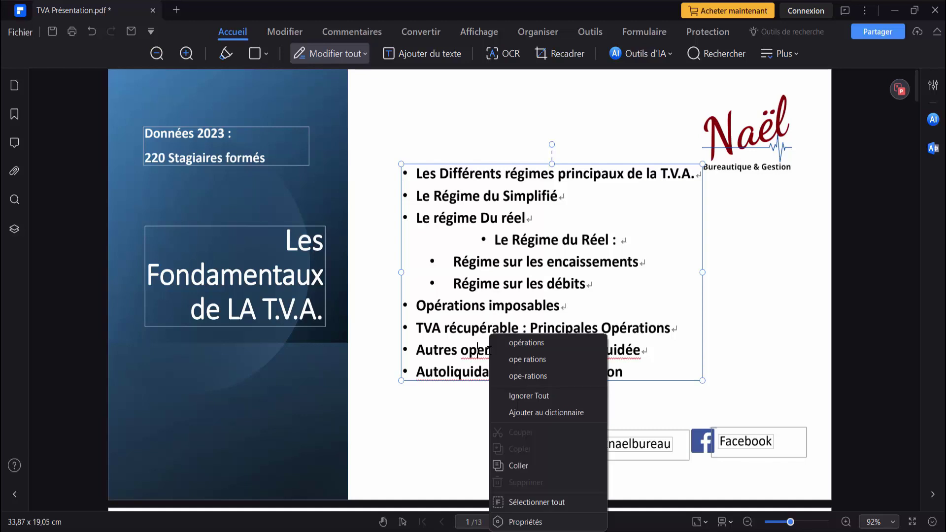
left_click(520, 344)
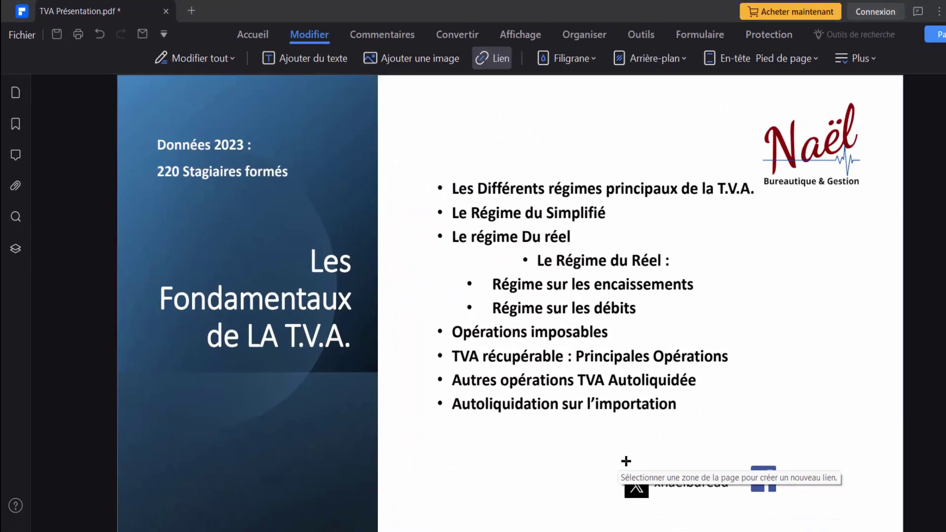
Link the X logo area to the X profile web page by pasting its URL
left_click_drag(626, 461, 739, 505)
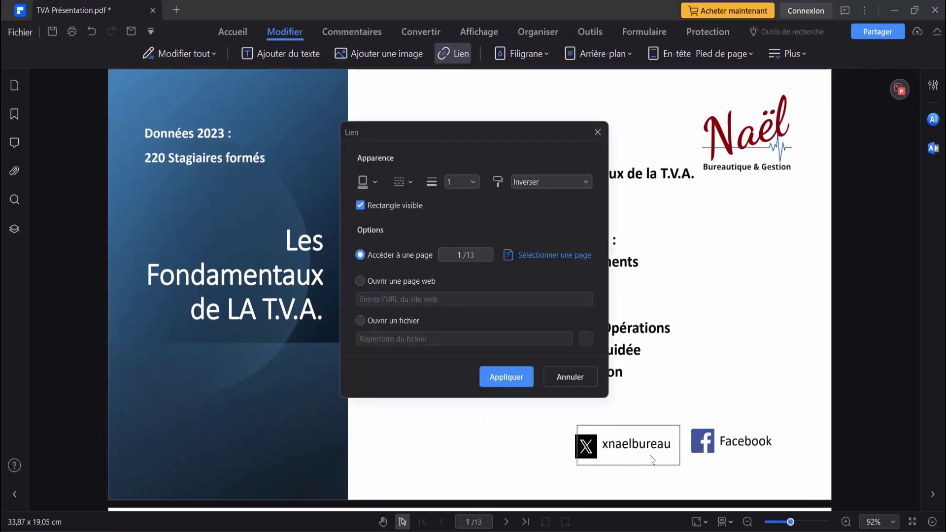
left_click(359, 281)
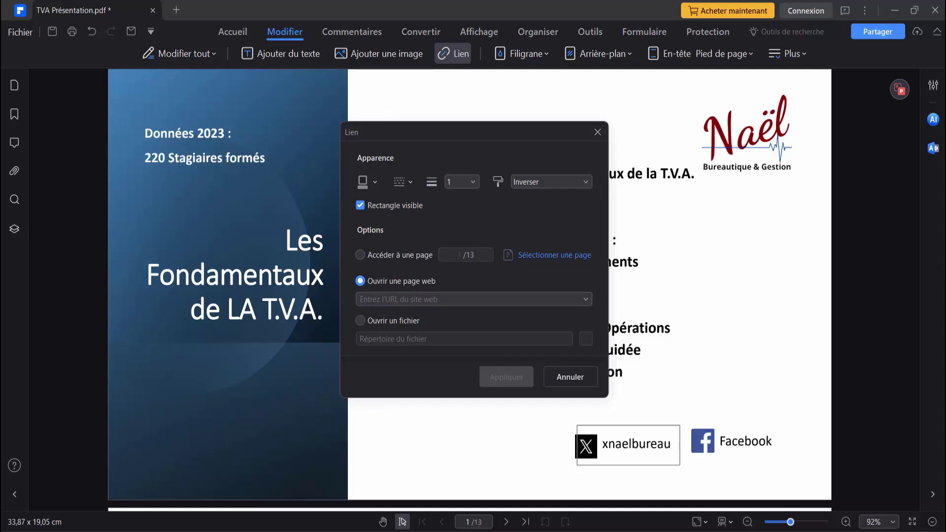
left_click(389, 299)
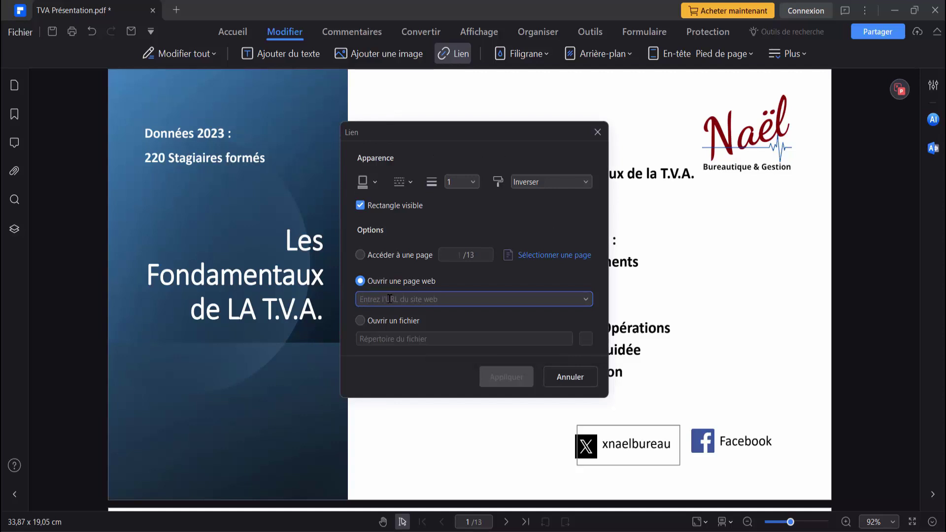
type("https://x.com/NaelBureautique")
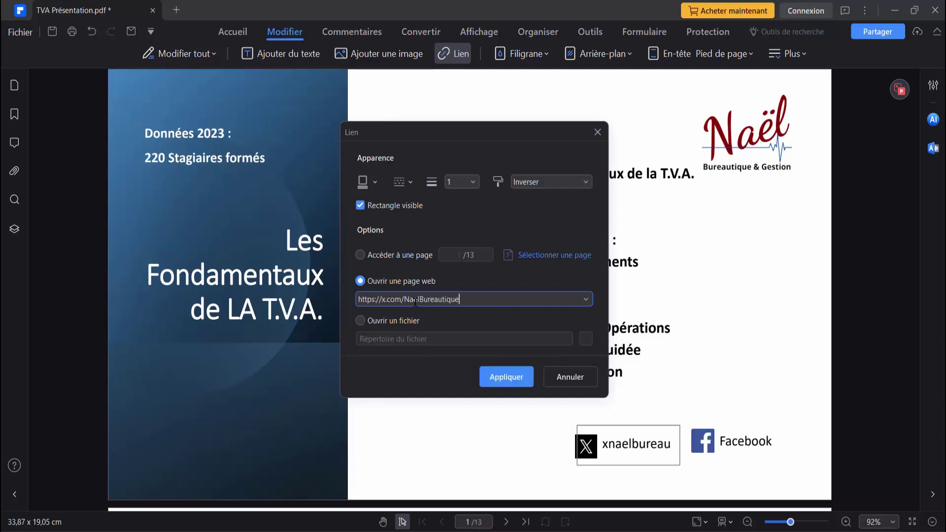
left_click(507, 377)
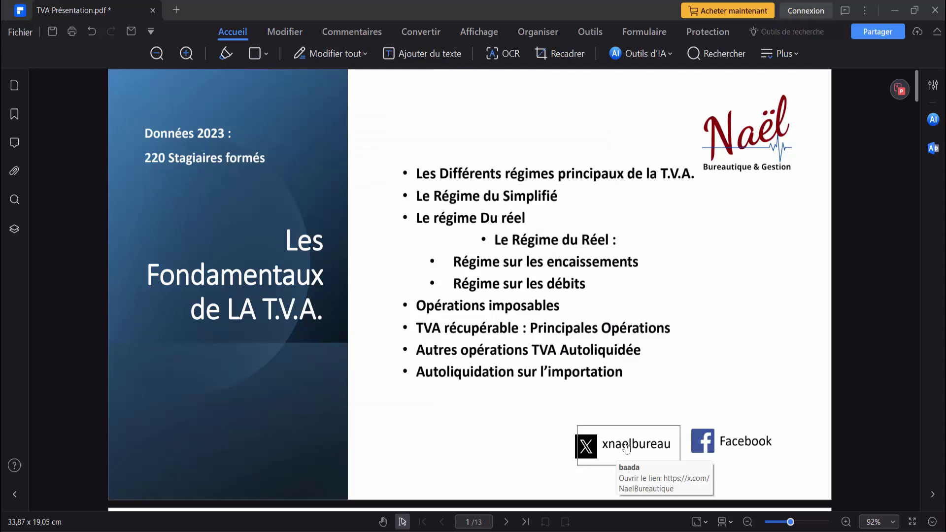
left_click(626, 447)
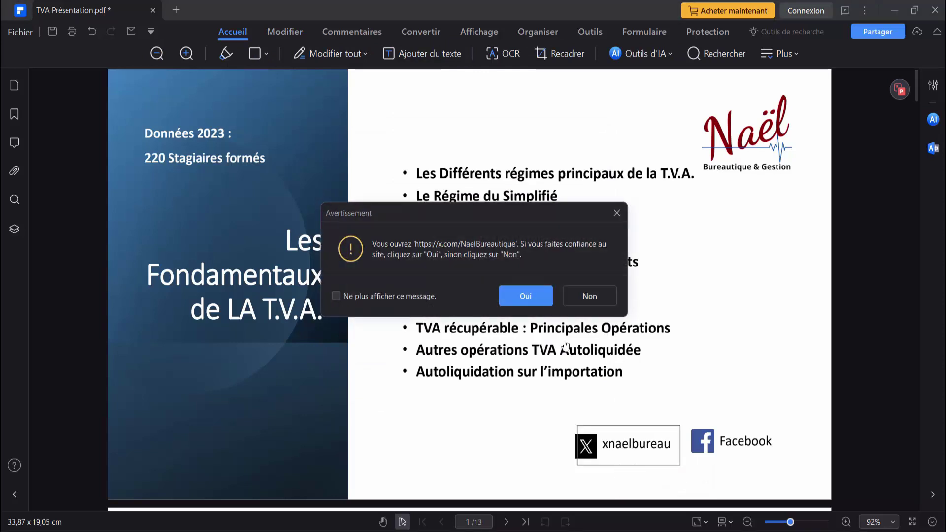
Confirm opening the X link, maximise Chrome's X sign-in page, then close the browser
left_click(518, 295)
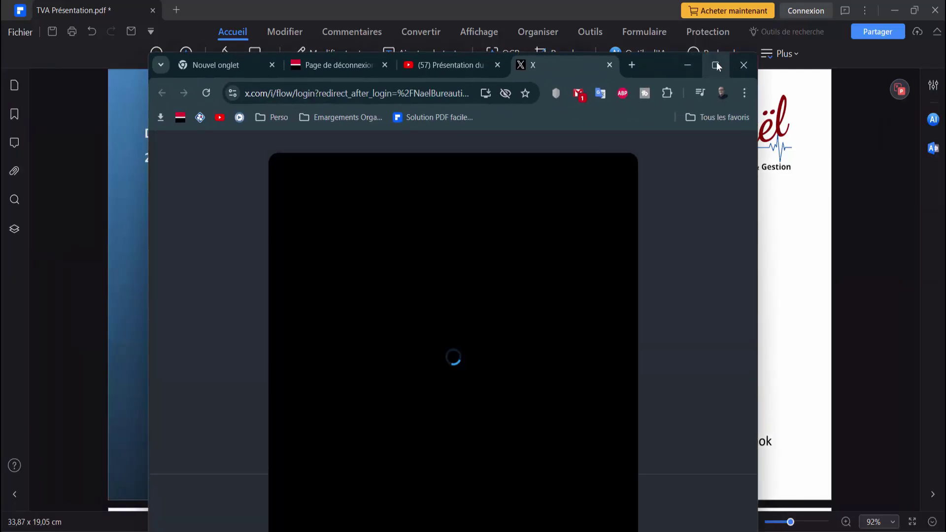
left_click(715, 65)
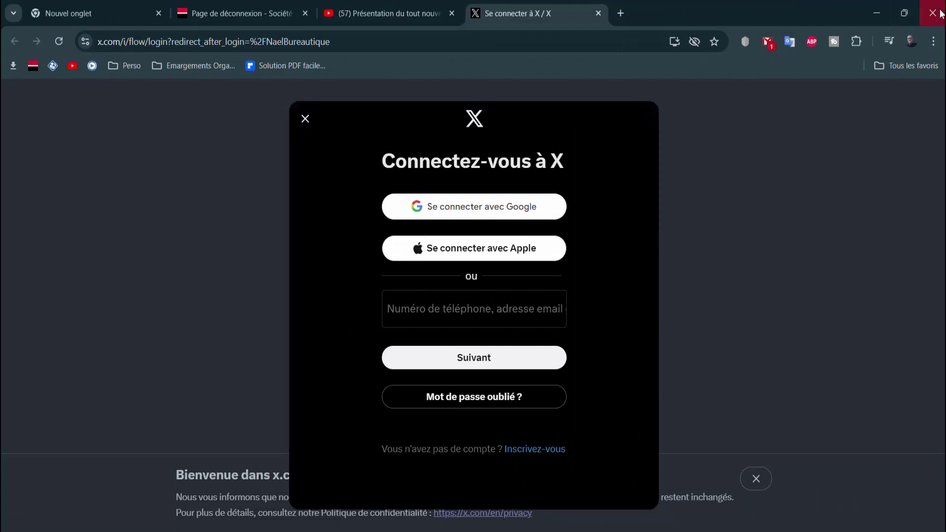
left_click(931, 13)
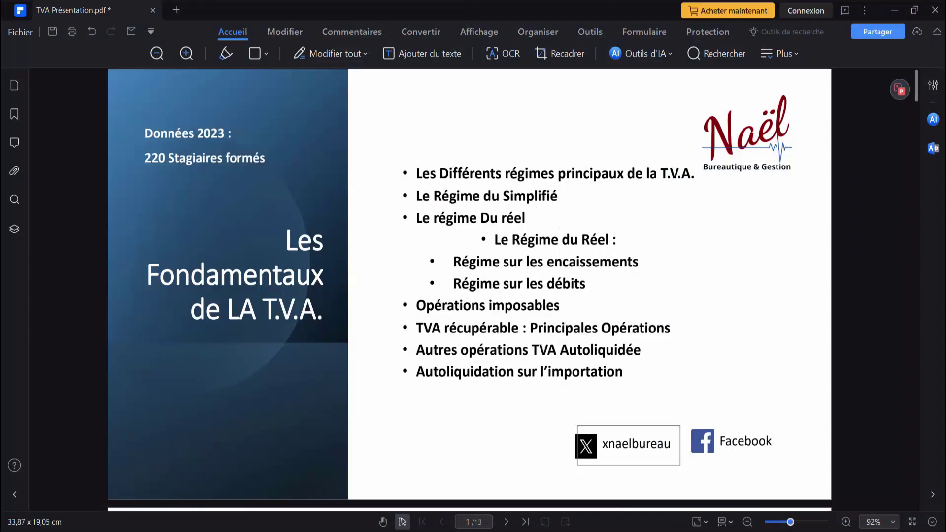
Highlight the Prestataires de service threshold lines in green with the text highlighter
scroll(580, 259, "down", 3)
scroll(580, 259, "down", 5)
scroll(580, 259, "down", 2)
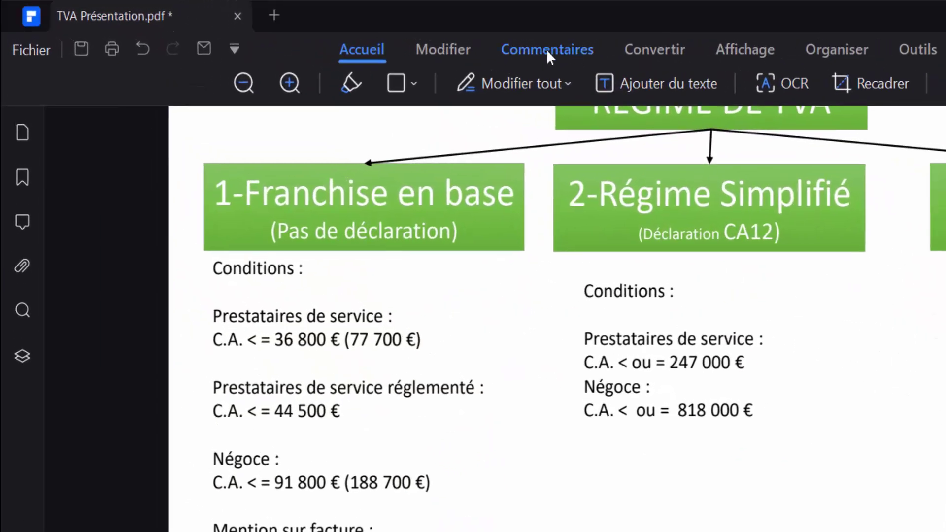
left_click(546, 50)
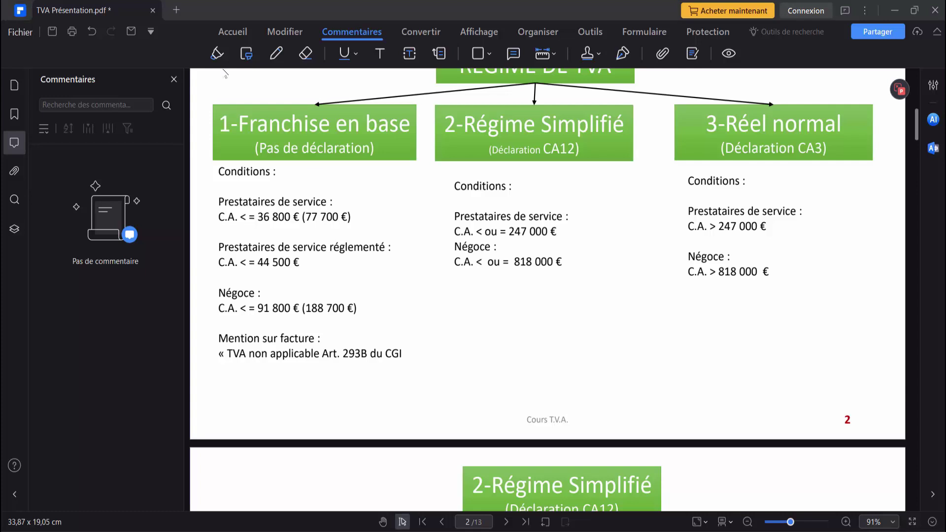
left_click(215, 52)
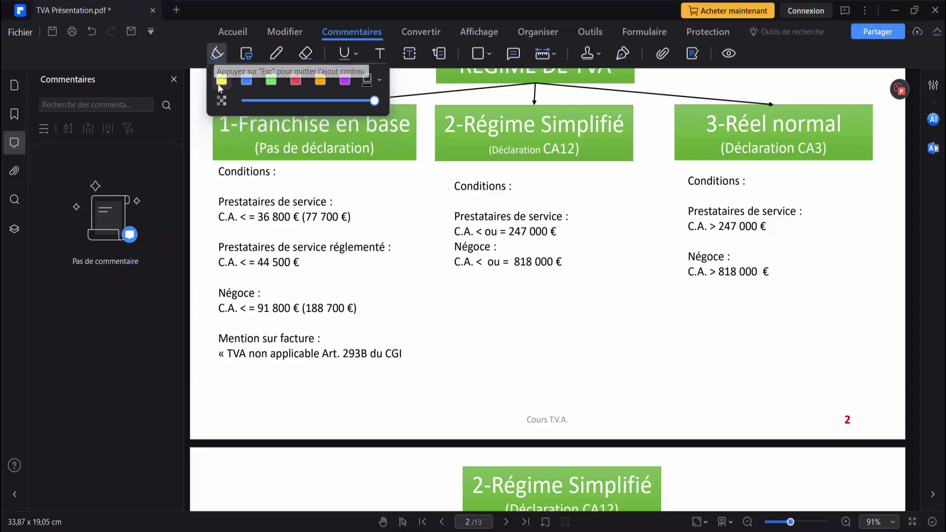
left_click(270, 80)
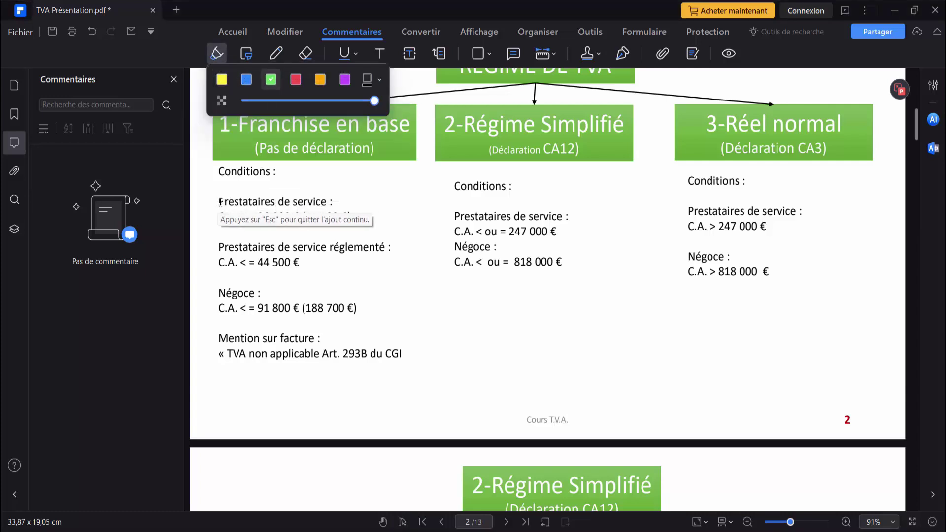
left_click_drag(218, 202, 352, 217)
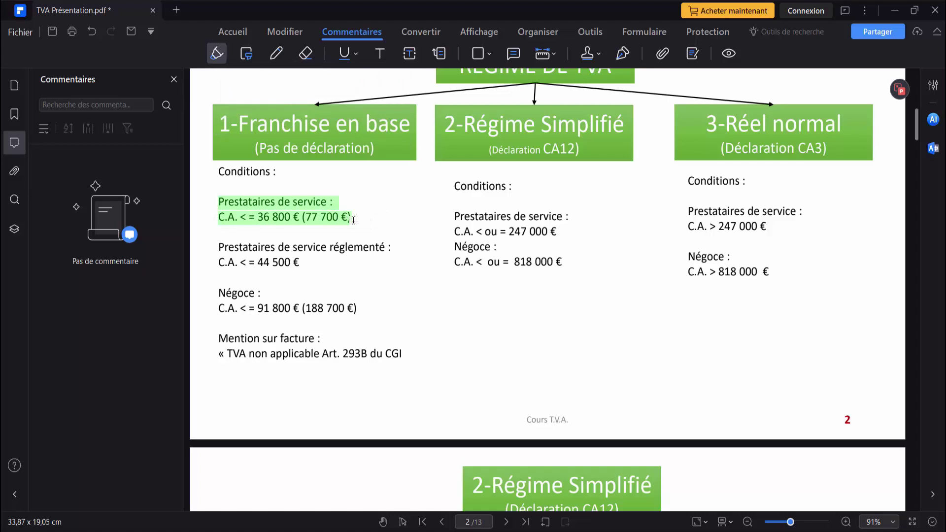
Cover the Mention sur facture block with a green area highlight
left_click(247, 54)
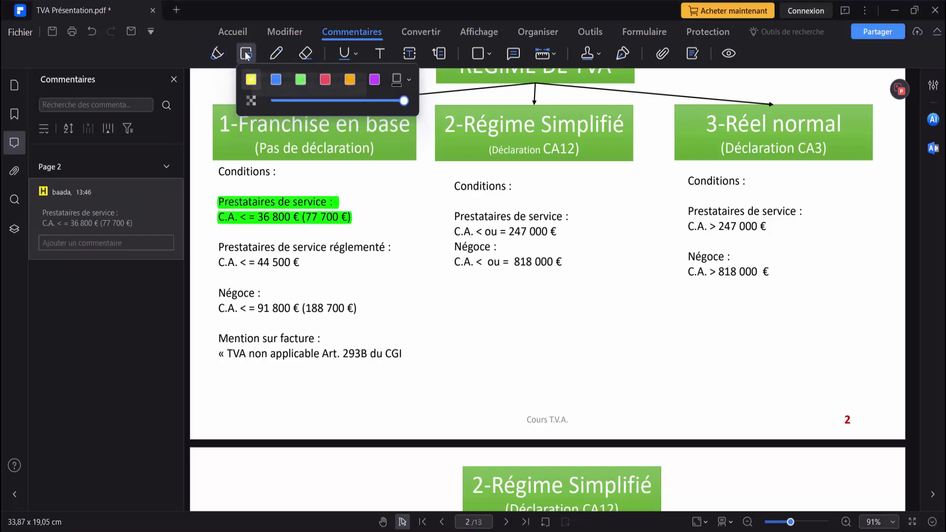
left_click(301, 80)
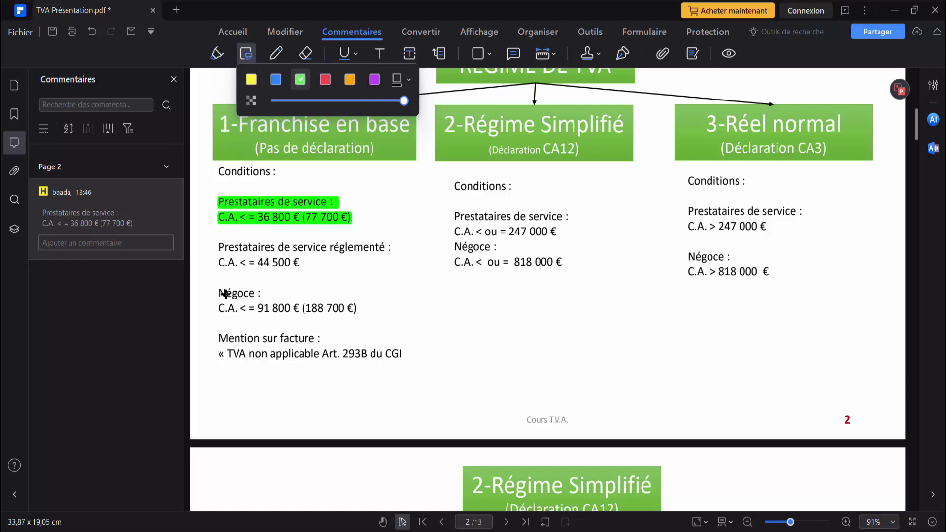
left_click_drag(217, 329, 419, 364)
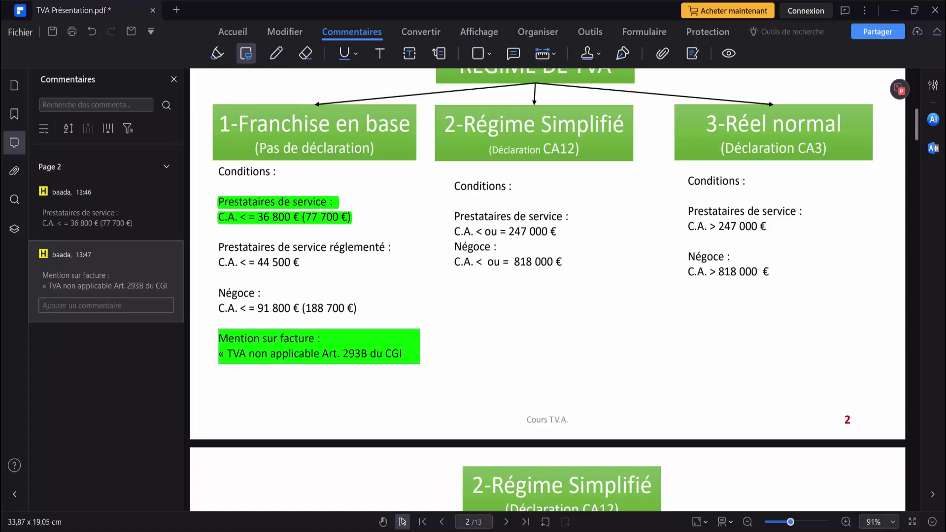
Draw yellow freehand pencil strokes on the slides, including near the page number
left_click(276, 53)
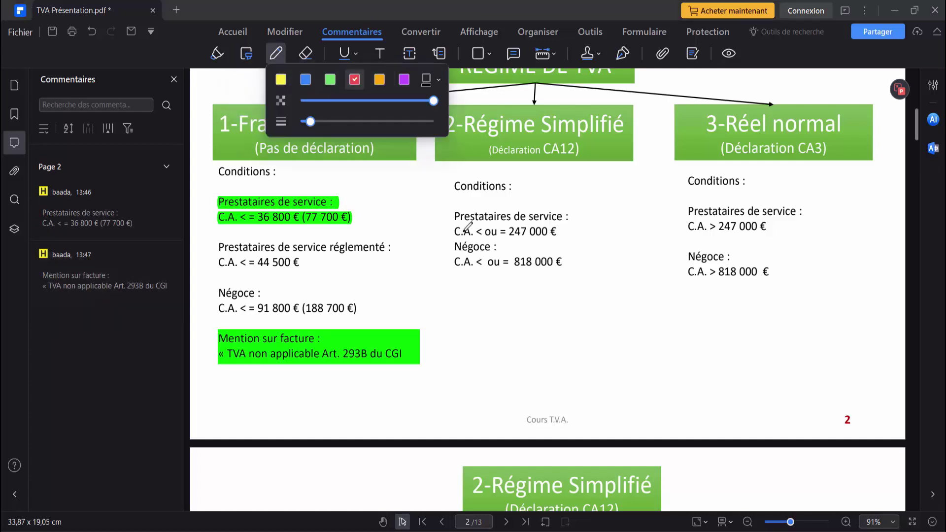
left_click(281, 79)
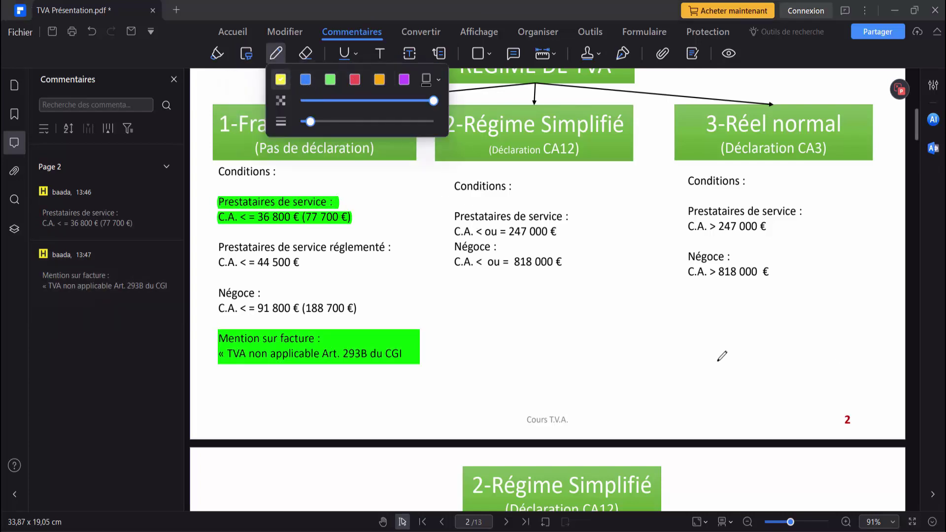
left_click_drag(717, 349, 755, 366)
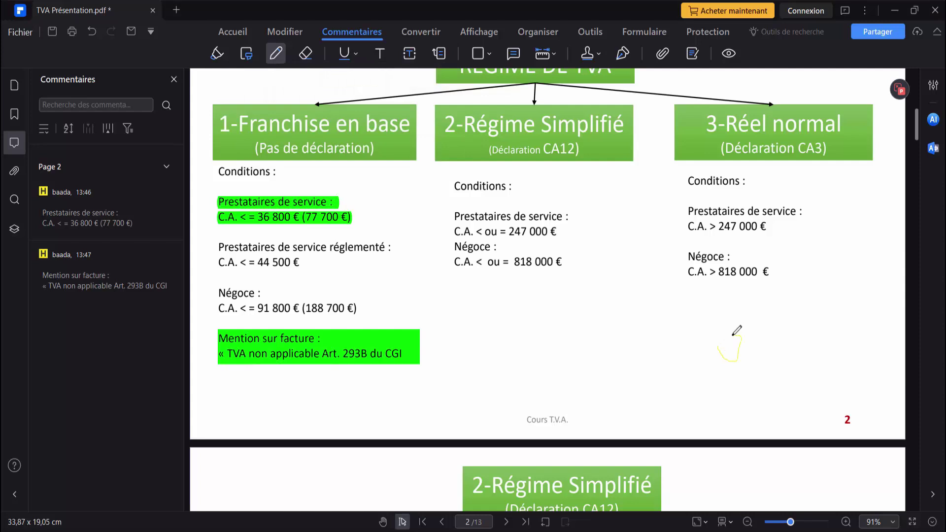
left_click_drag(818, 389, 832, 408)
scroll(832, 320, "down", 5)
scroll(833, 344, "down", 5)
scroll(833, 344, "down", 3)
left_click_drag(855, 433, 852, 455)
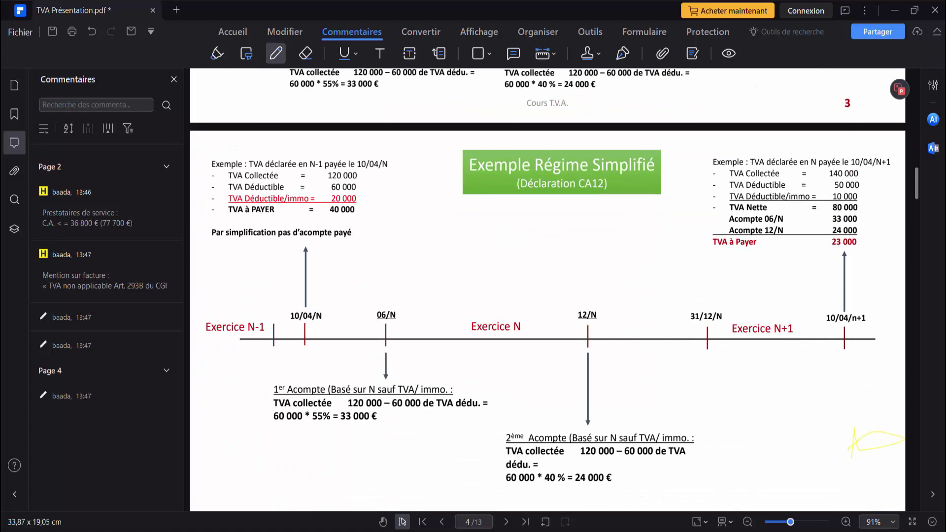
Draw a red oval around the 06/N tick and its arrow on the Exemple Régime Simplifié slide
left_click(488, 60)
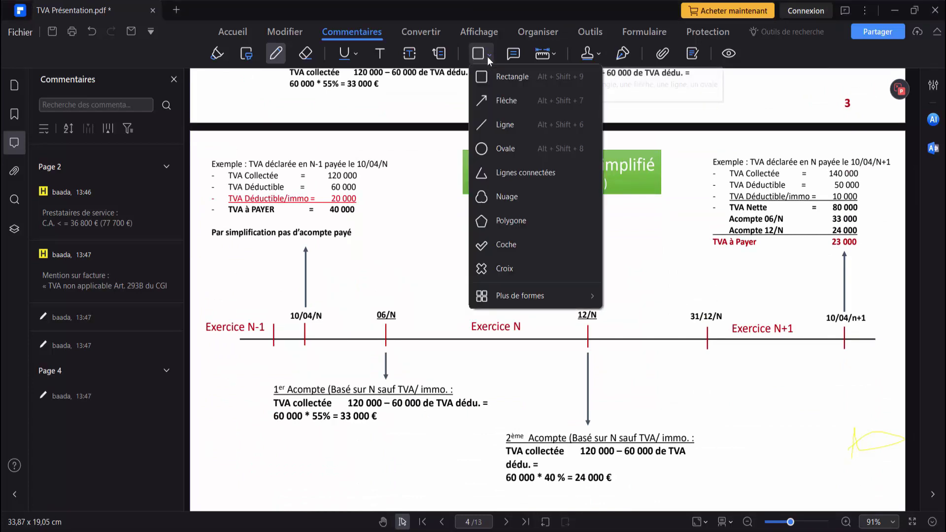
left_click(482, 149)
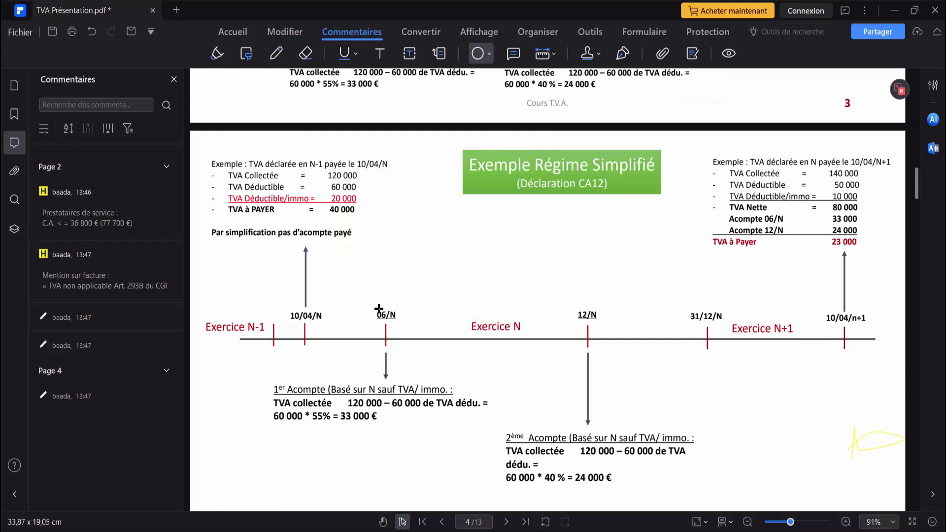
left_click_drag(375, 299, 405, 381)
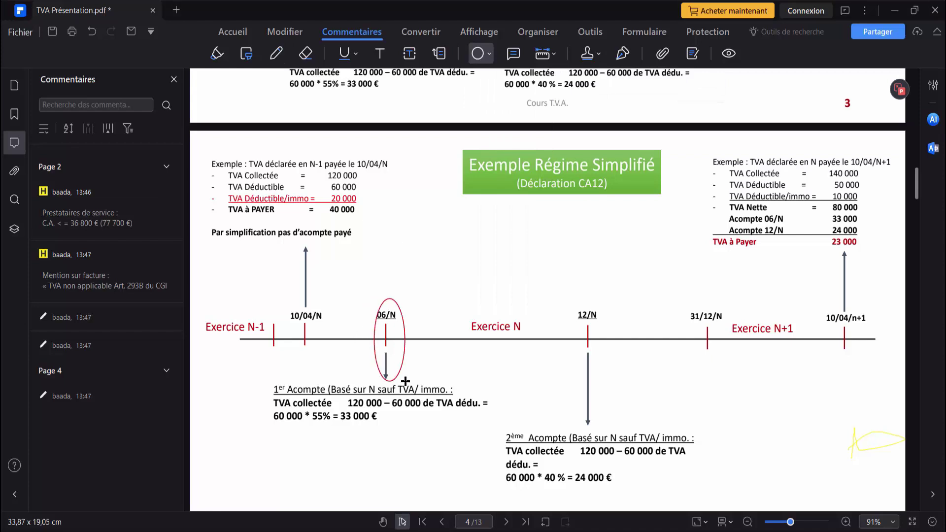
left_click(598, 55)
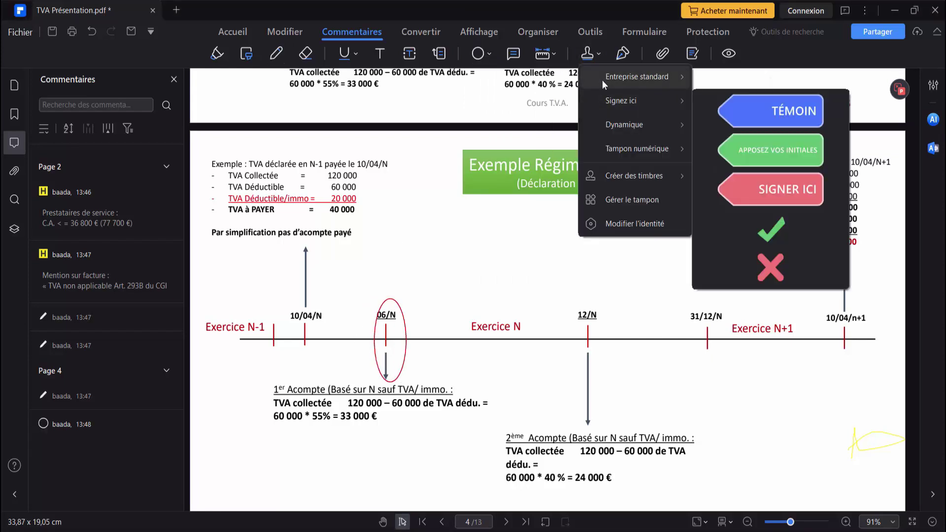
mouse_move(636, 77)
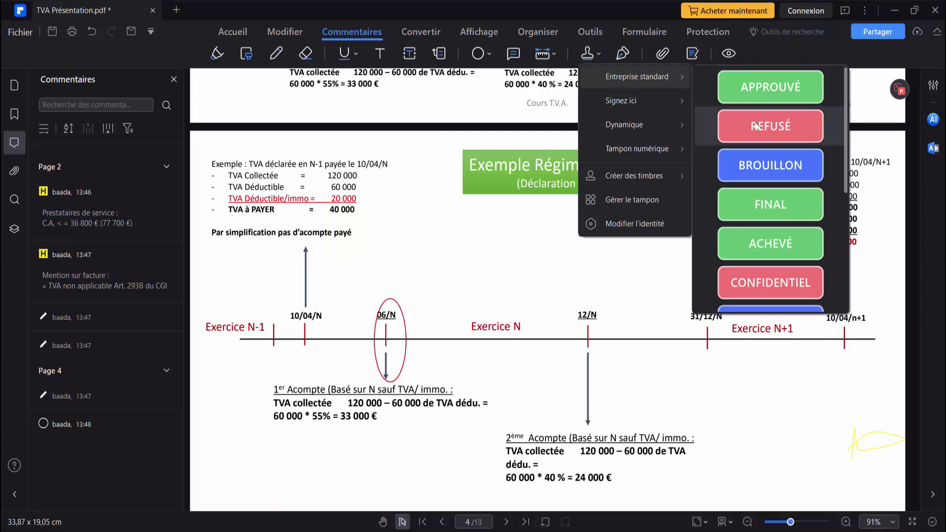
Create a new signature, trying a typed name first, then drawing it by hand
left_click(611, 291)
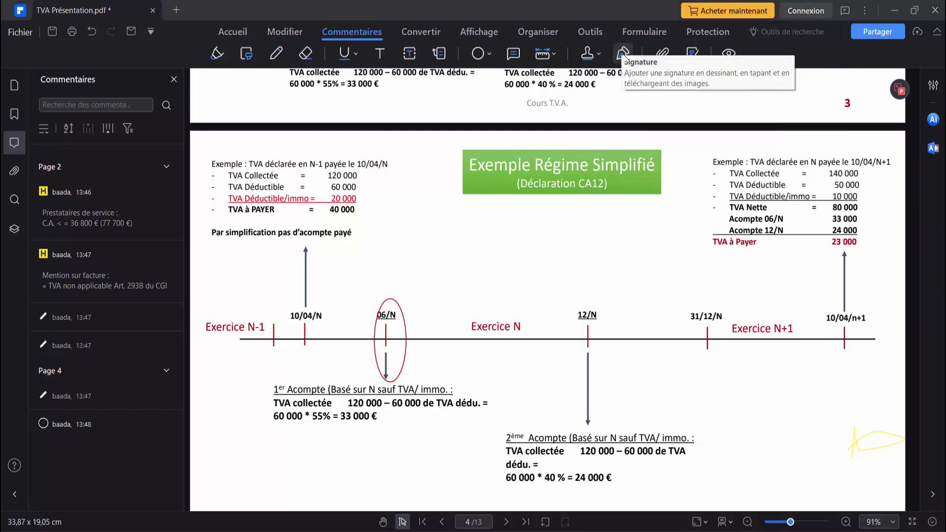
left_click(623, 54)
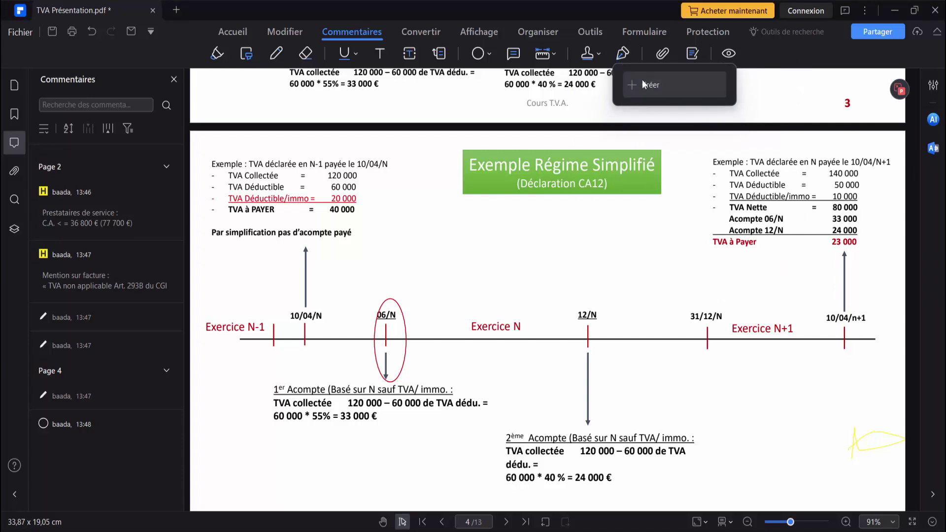
left_click(643, 84)
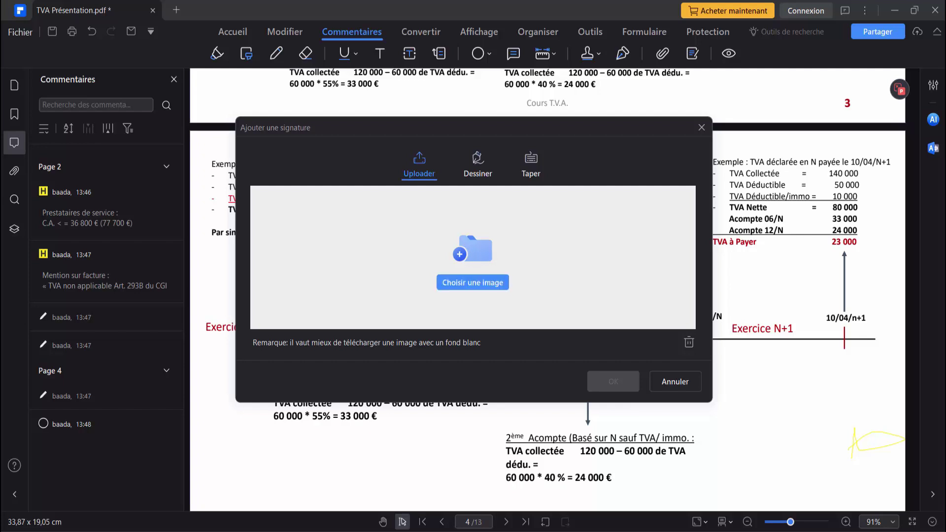
left_click(530, 162)
left_click(292, 261)
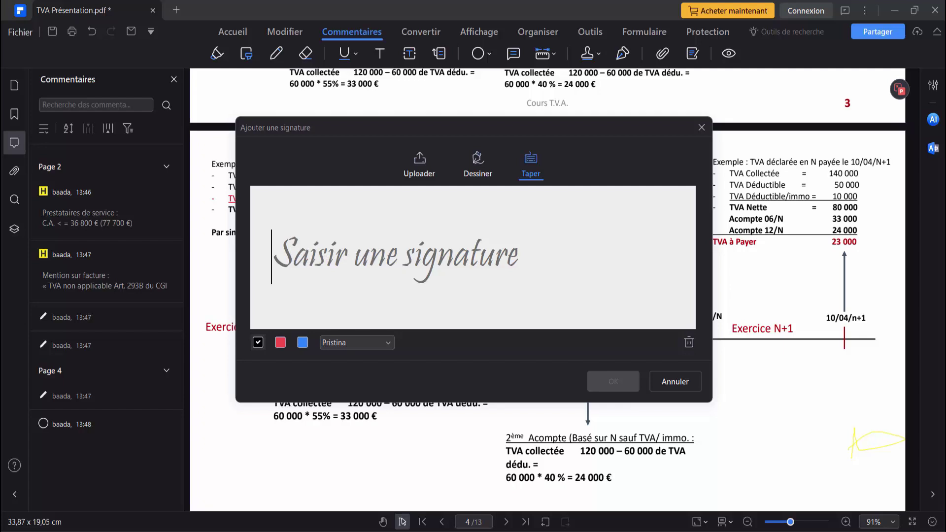
type("Nael")
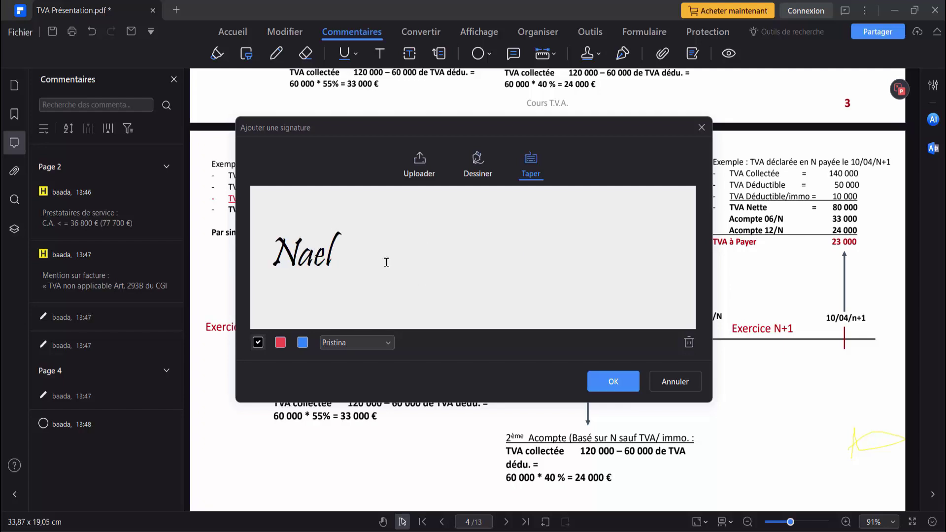
left_click(477, 168)
left_click_drag(299, 228, 430, 284)
left_click(432, 234)
left_click(613, 384)
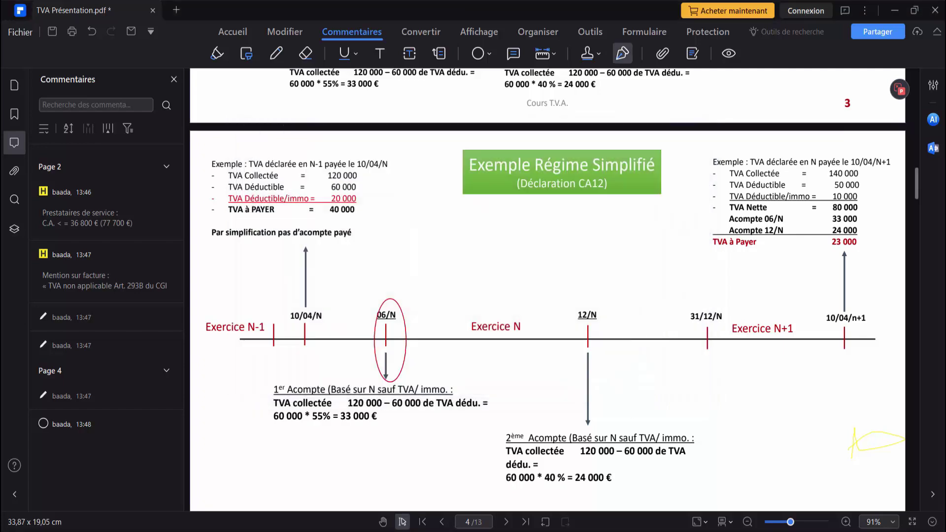
Place the signature at the lower right of the Exemple Régime Simplifié and REEL NORMAL slides
left_click(781, 422)
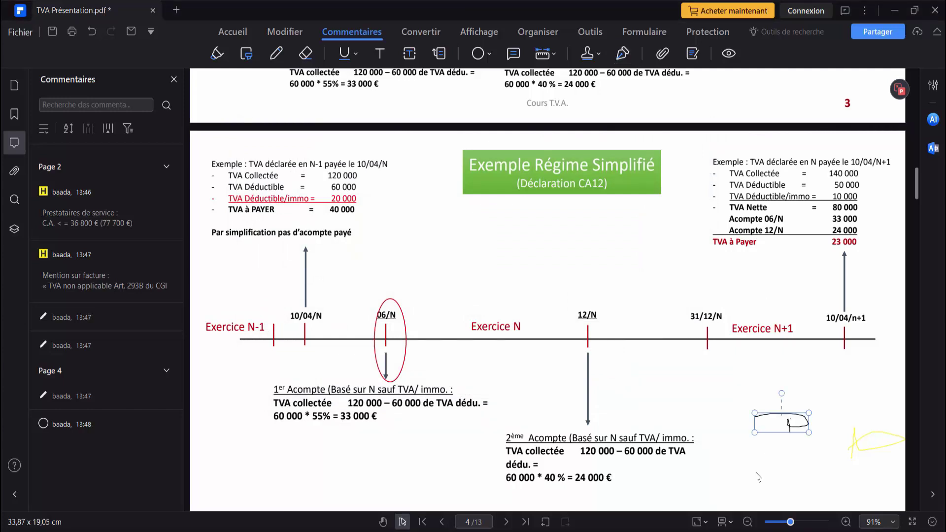
scroll(761, 470, "down", 5)
scroll(766, 448, "down", 5)
scroll(766, 448, "down", 3)
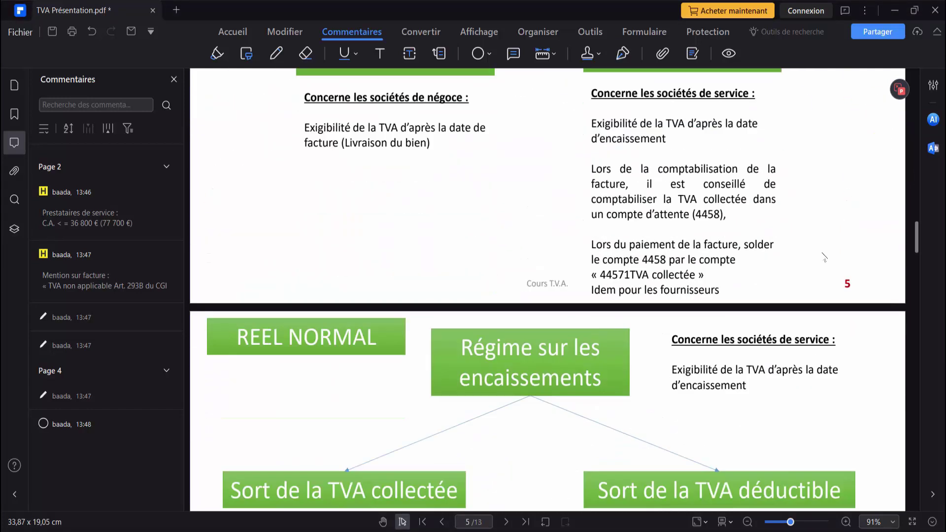
left_click(622, 53)
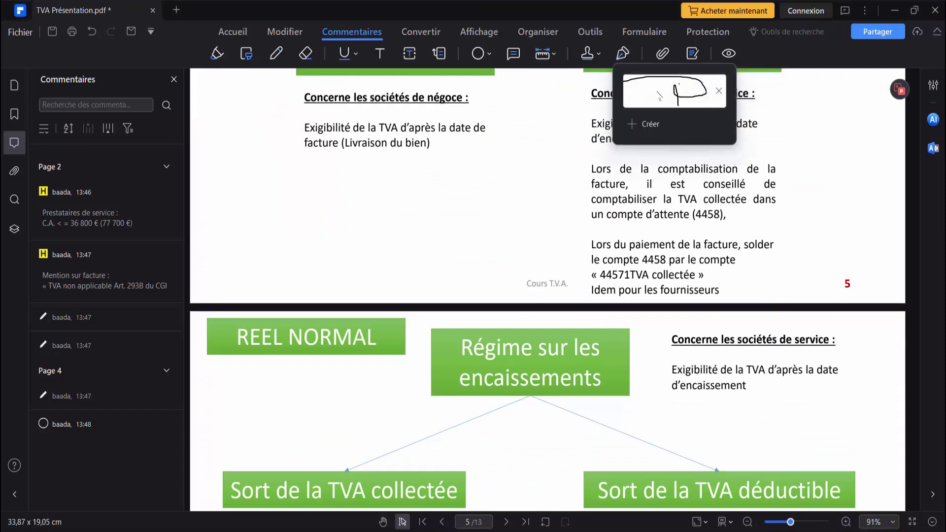
left_click(659, 95)
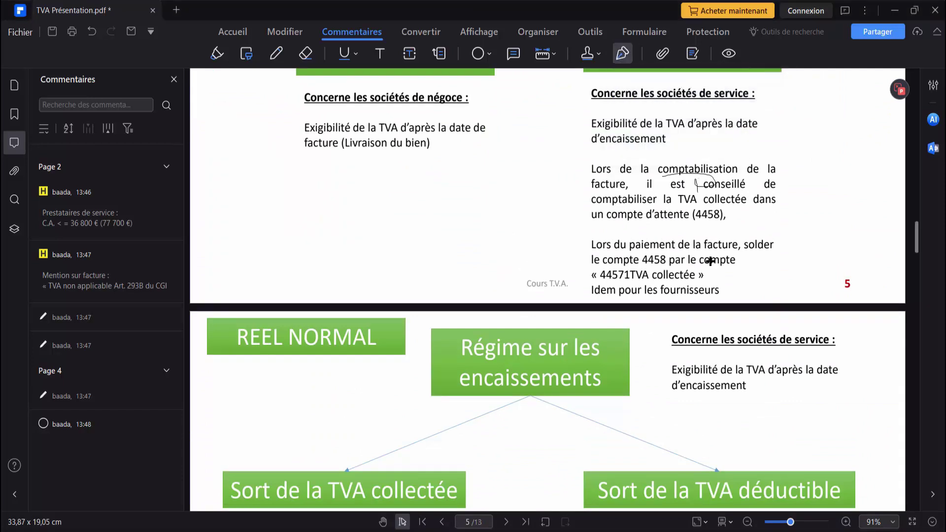
left_click(828, 436)
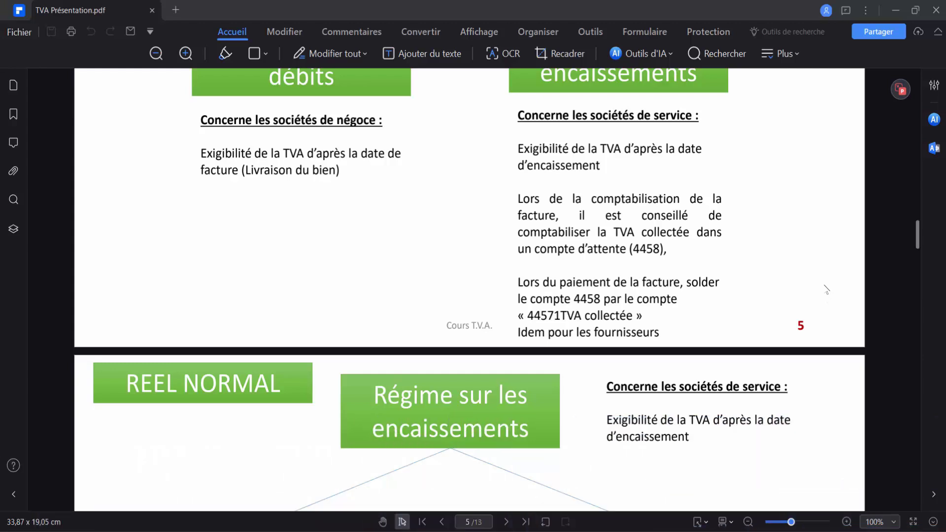
Close PDFelement, then close Acrobat along with the ExcelPdfElément sales table PDF
left_click(936, 10)
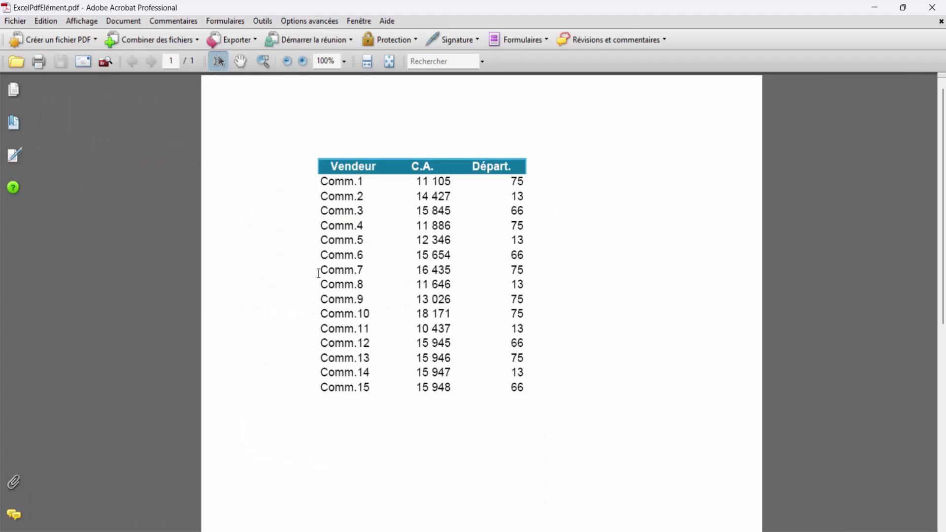
left_click_drag(295, 185, 517, 417)
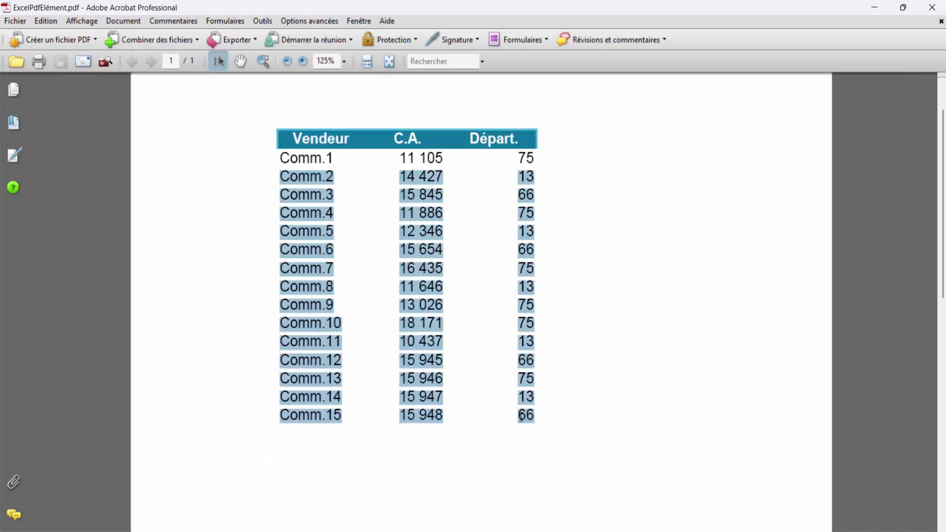
left_click(932, 8)
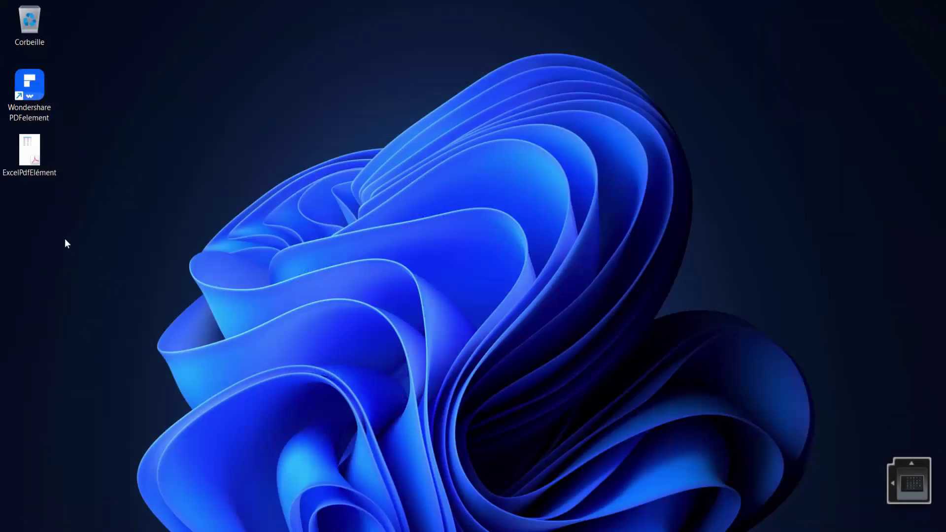
Launch PDFelement and choose ExcelPdfElément.pdf as the file to convert
double_click(31, 83)
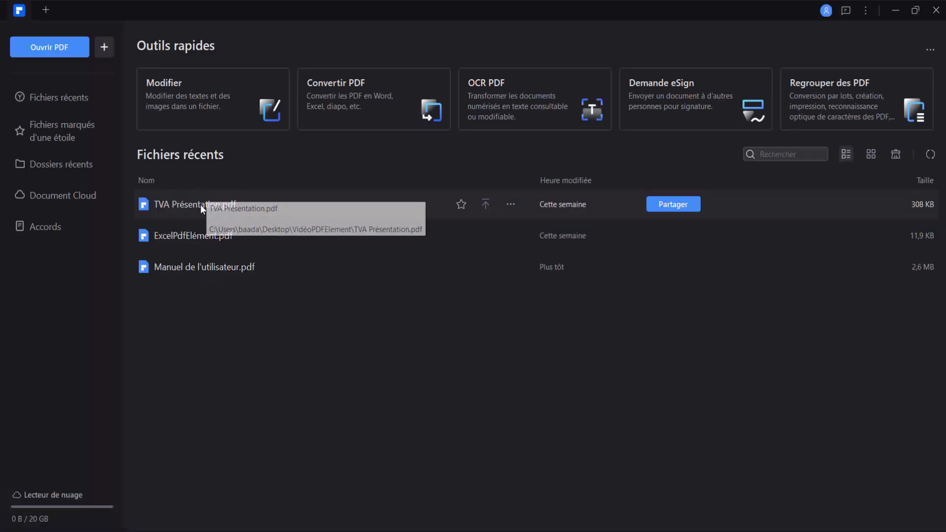
left_click(171, 235)
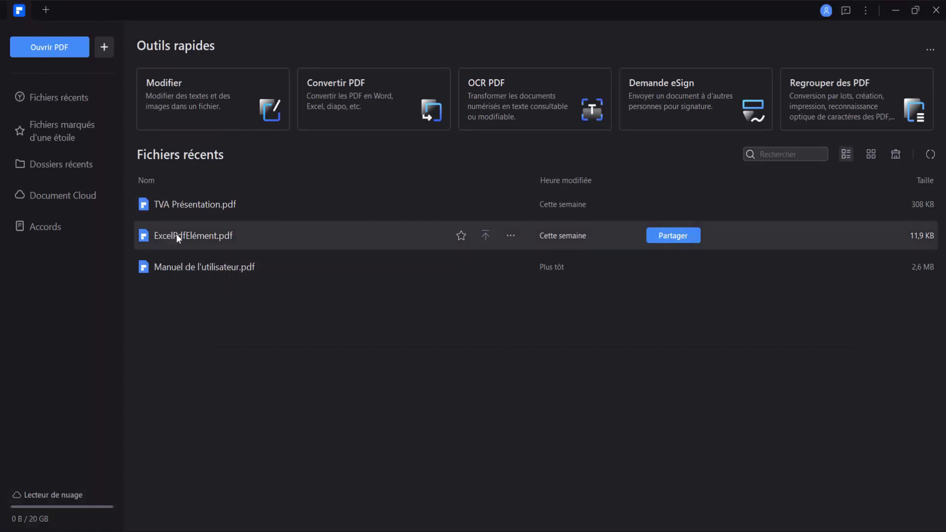
left_click(54, 49)
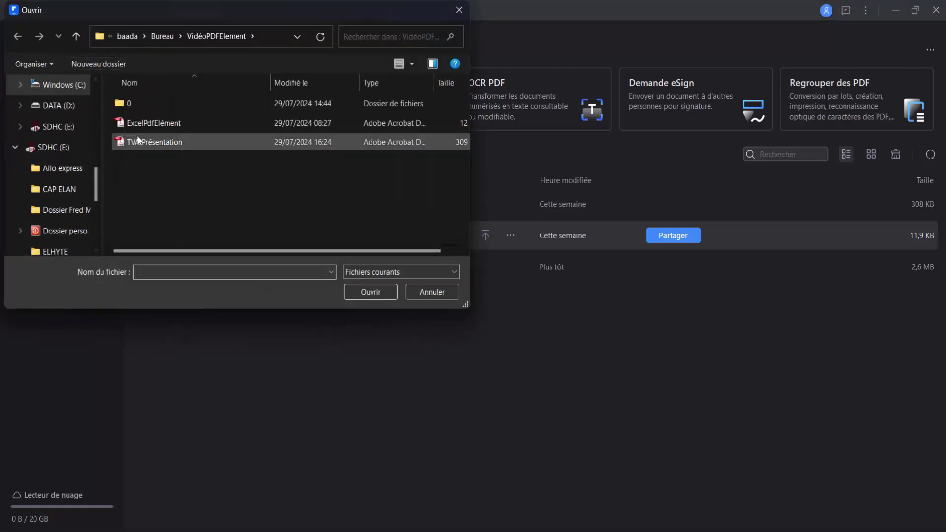
left_click(150, 122)
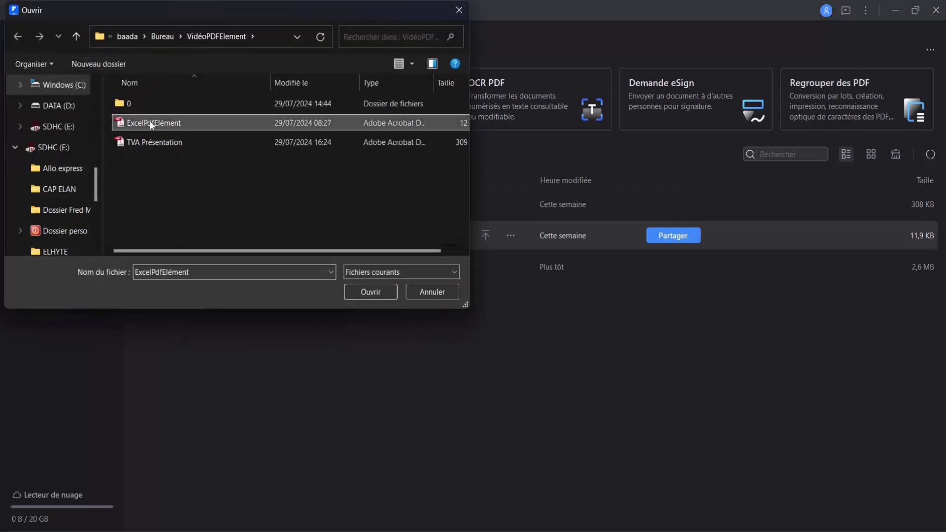
left_click(436, 291)
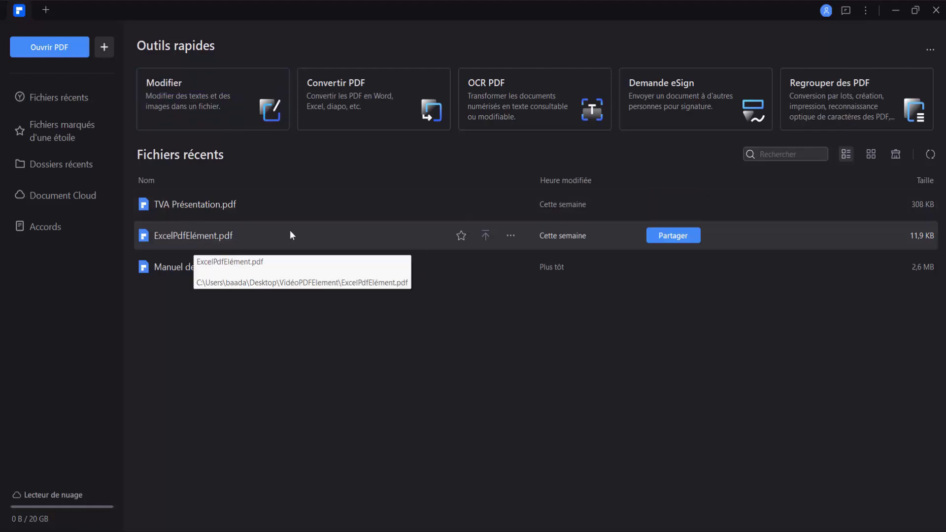
left_click(326, 94)
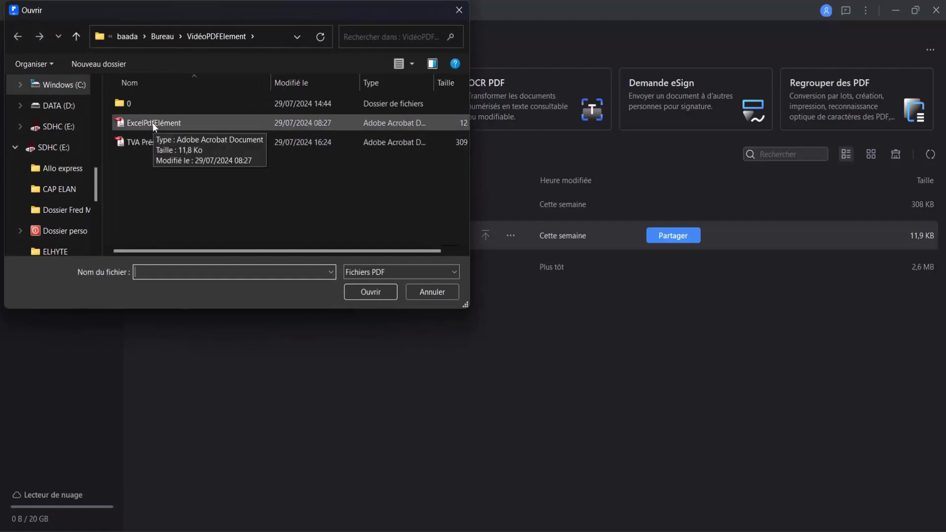
left_click(143, 122)
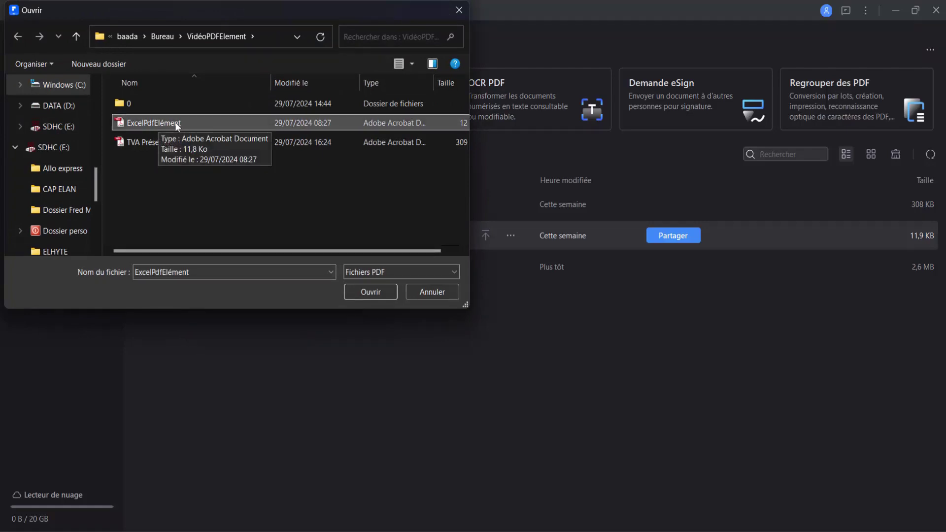
left_click(371, 292)
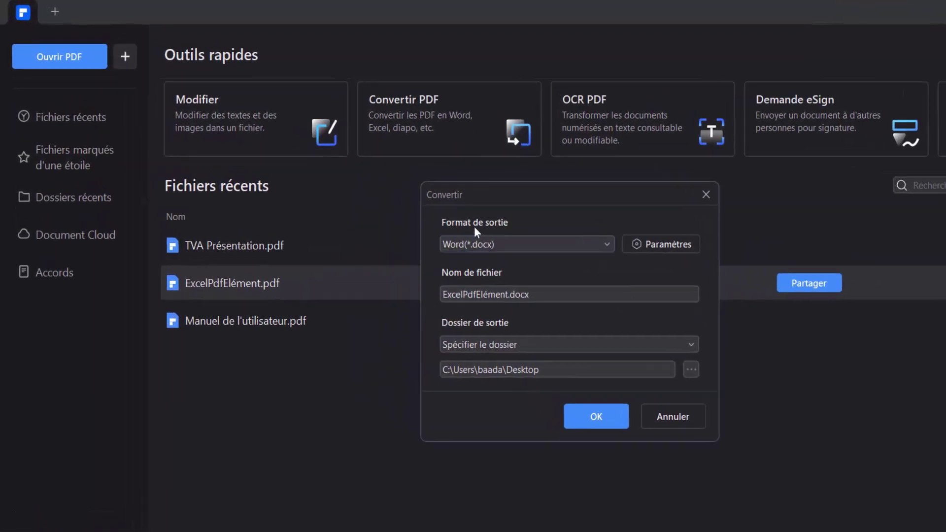
Set the output format to Excel (*.xlsx) and convert to ExcelPdfElément.xlsx on the Desktop
left_click(503, 245)
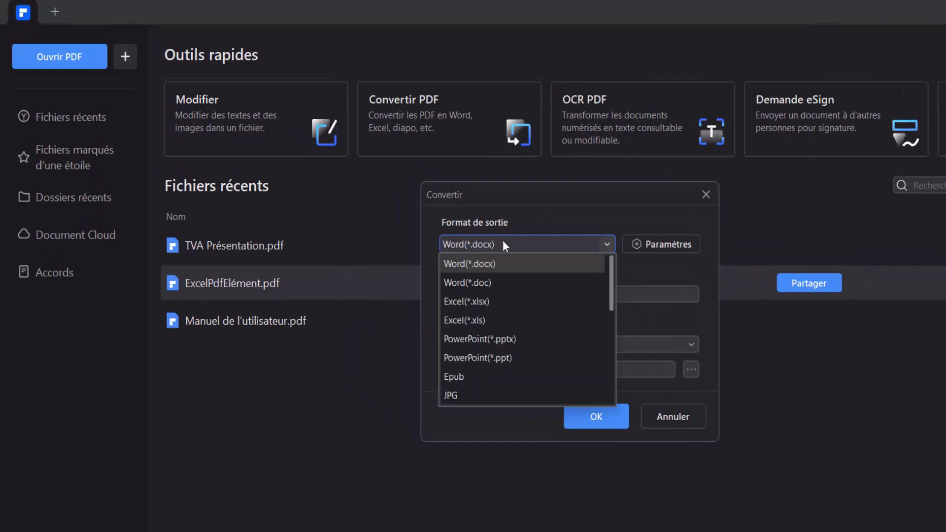
left_click(477, 302)
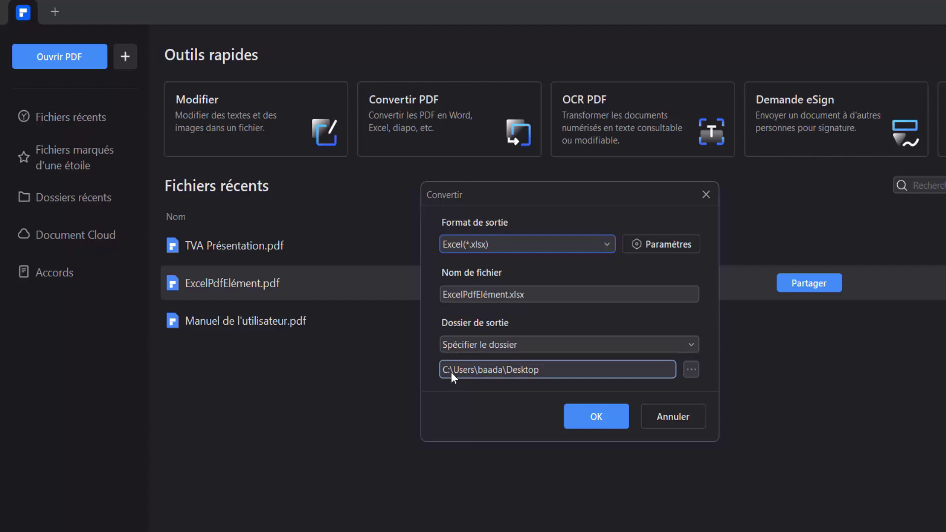
left_click(596, 416)
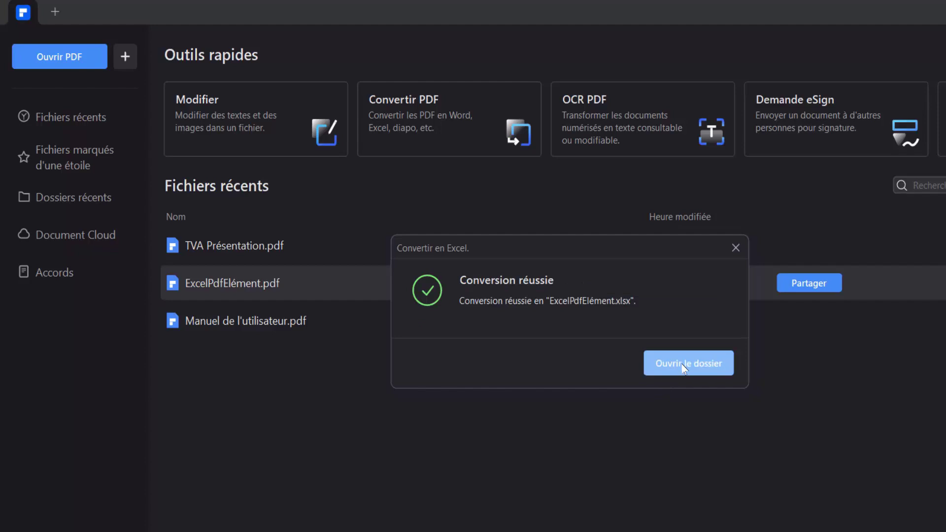
Open the converted ExcelPdfElément workbook and select the C.A. figures to view their total
left_click(684, 364)
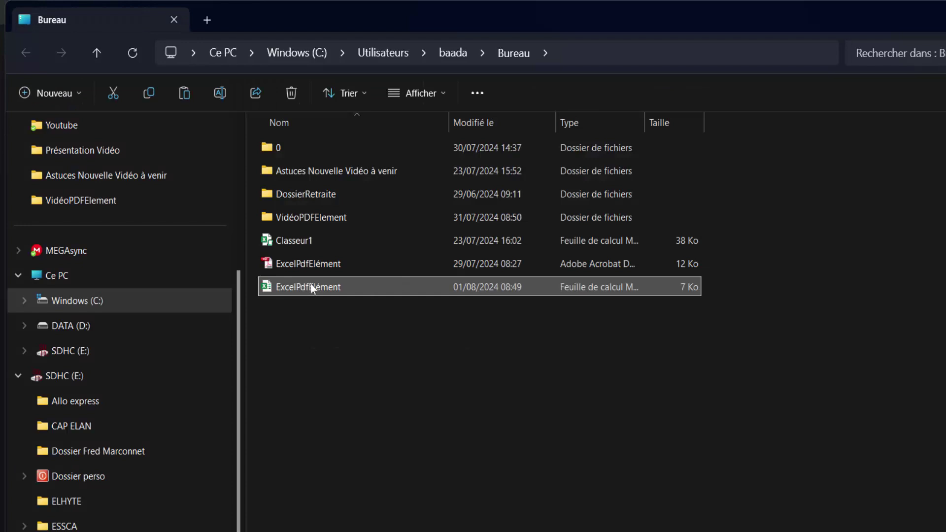
double_click(311, 287)
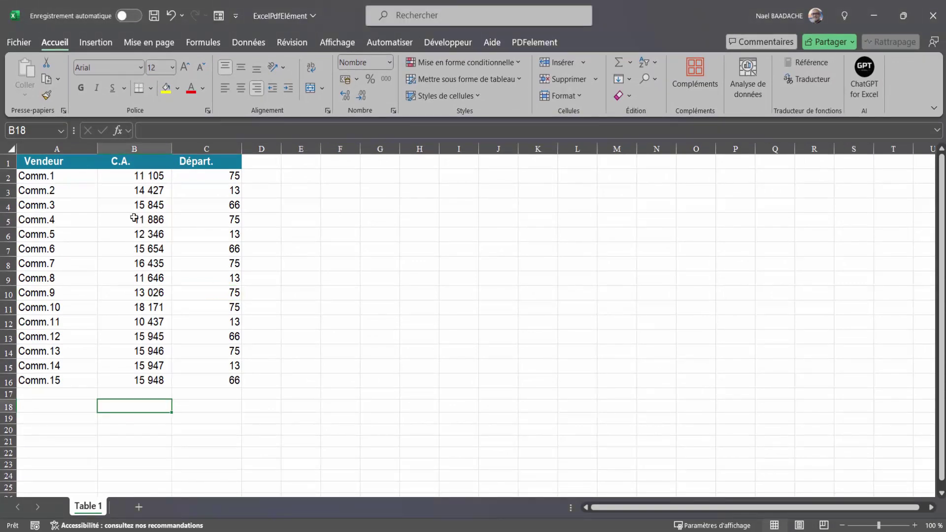
left_click_drag(142, 180, 138, 380)
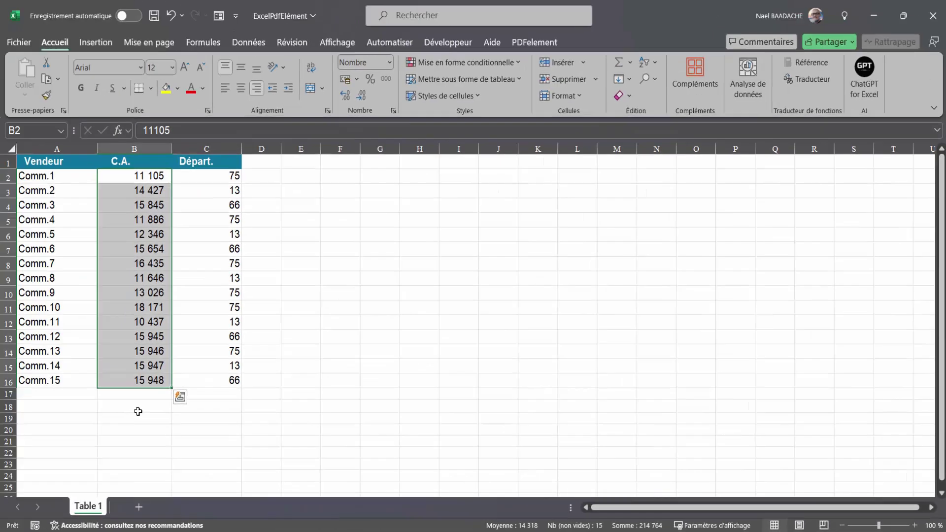
Enter =SOMME(B2:B16) in B18, giving 214 764, then close Excel without saving
left_click(140, 406)
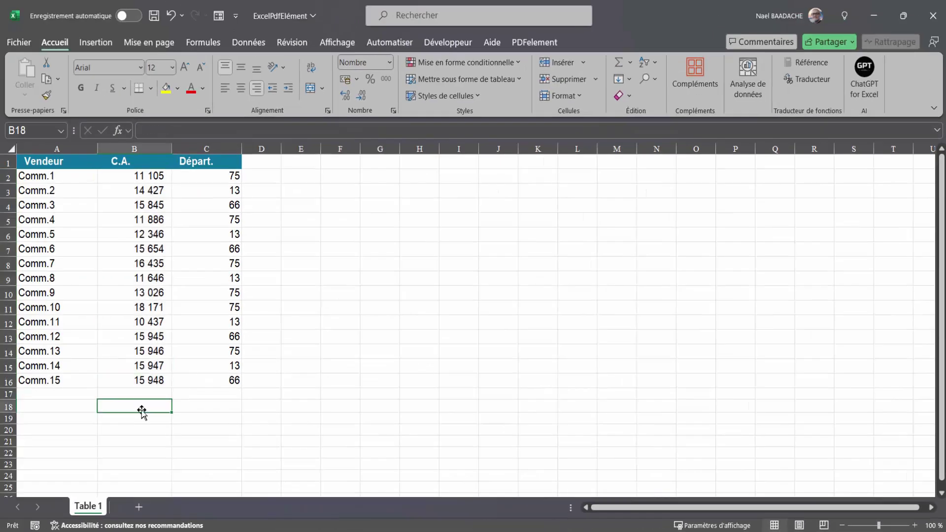
type("=Somme(")
left_click_drag(146, 172, 150, 383)
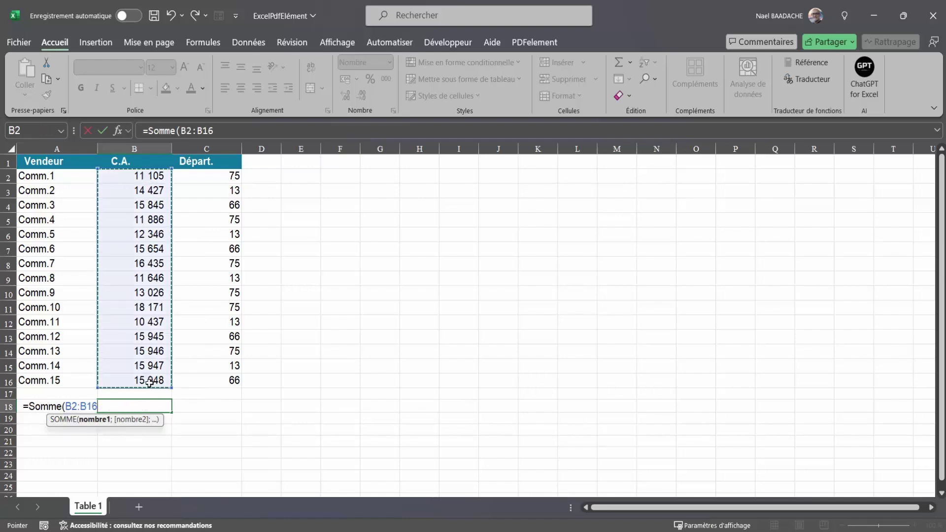
key("Return")
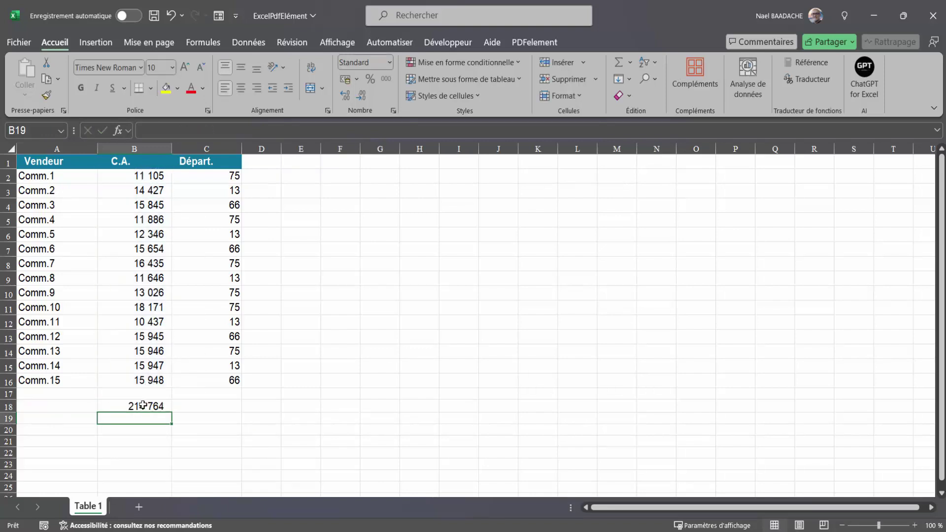
left_click(142, 405)
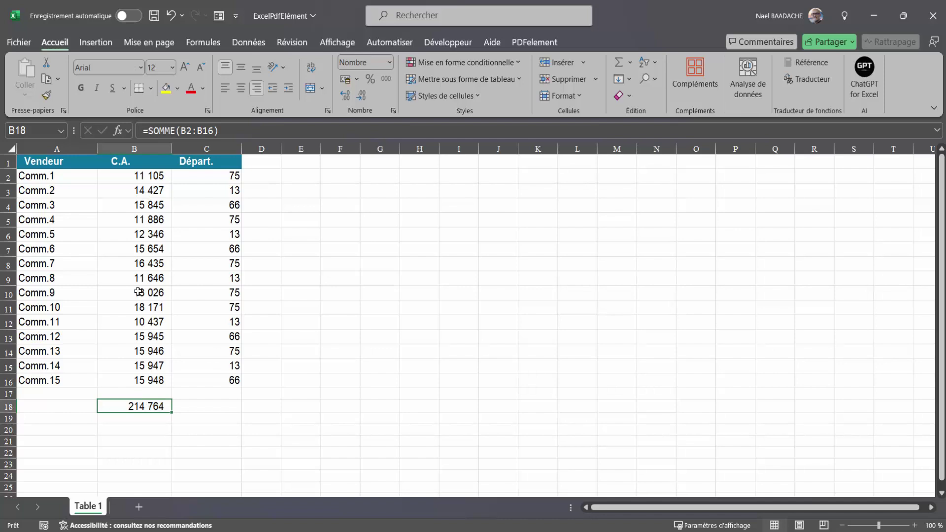
left_click(936, 18)
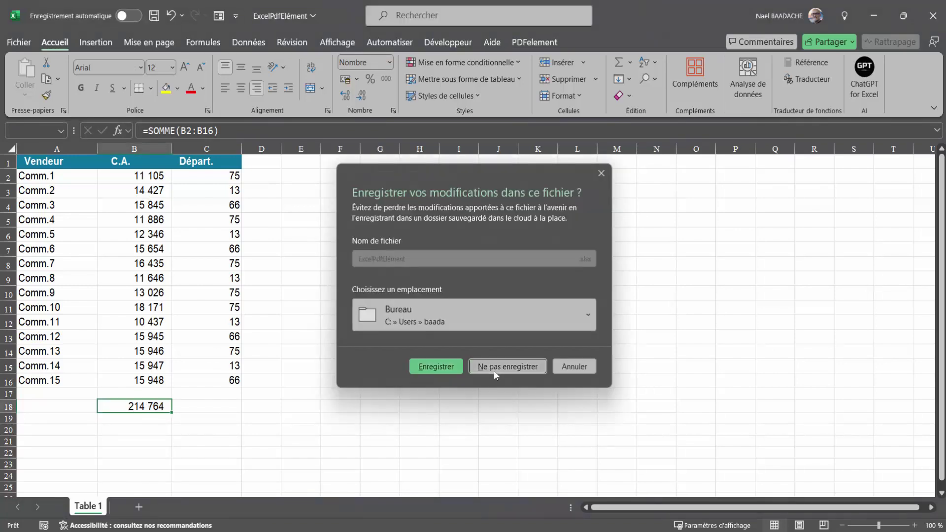
left_click(493, 371)
Reopen ExcelPdfElément.pdf from recent files and start a PDF to Excel conversion
left_click(928, 10)
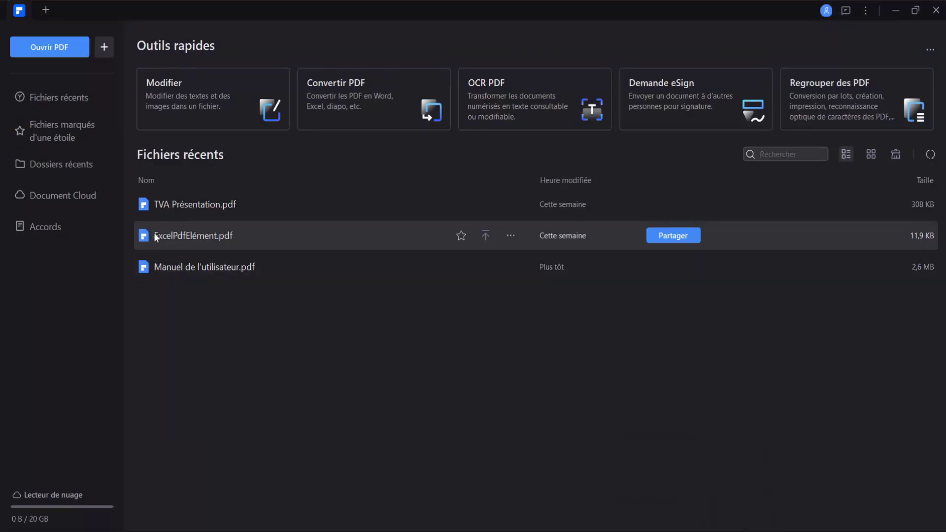
left_click(194, 234)
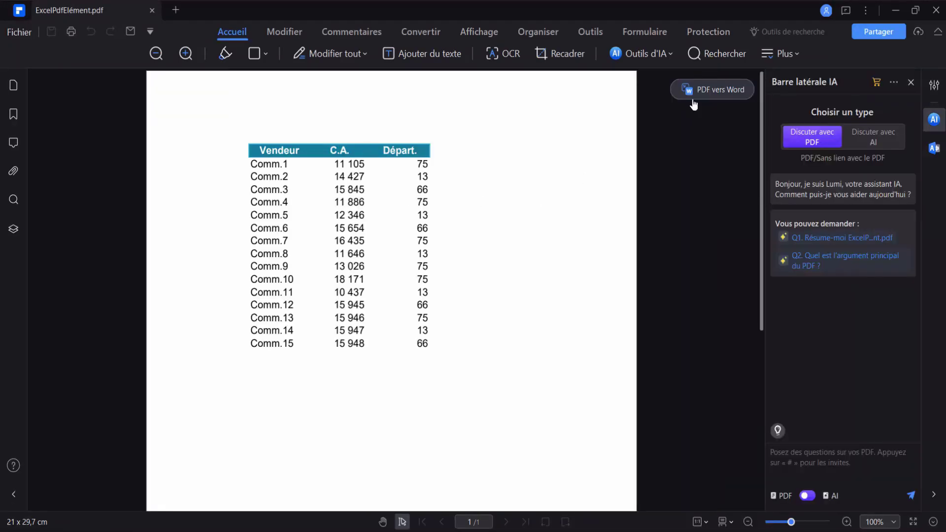
mouse_move(712, 184)
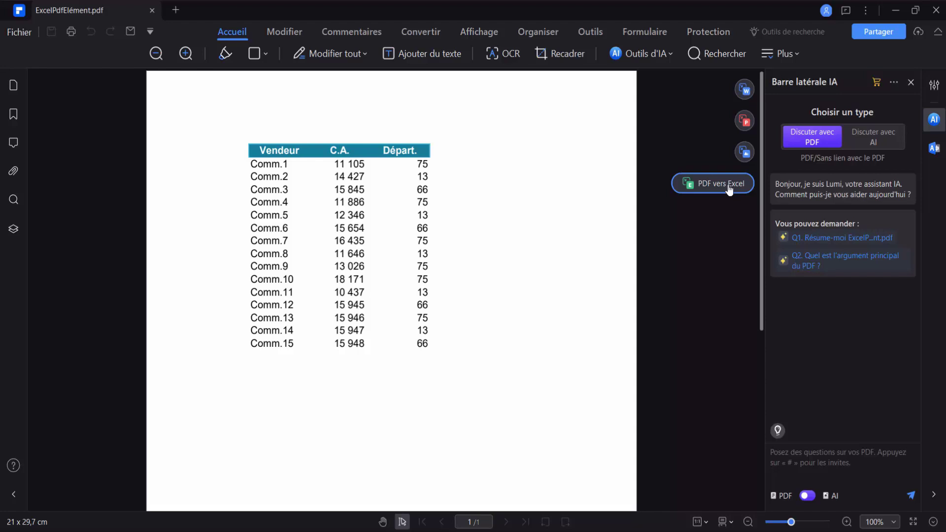
left_click(729, 189)
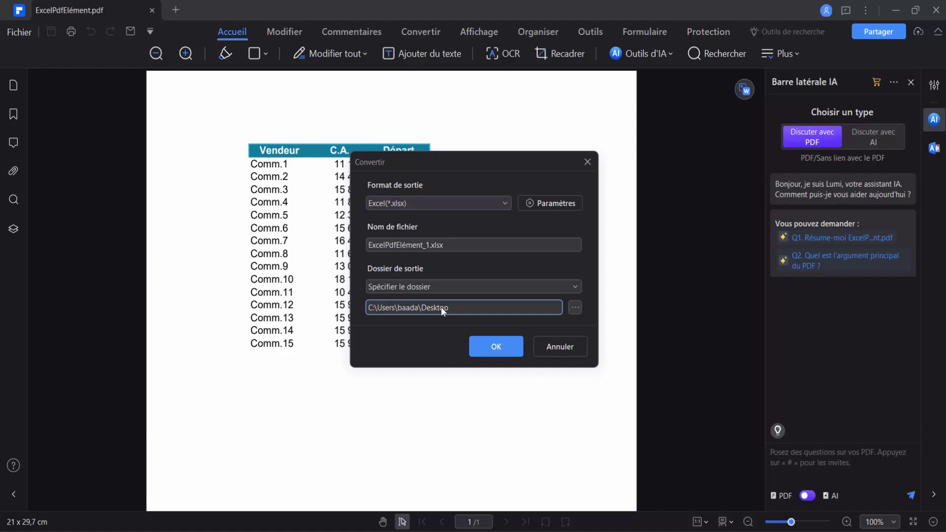
Rename the output to ExcelTest.xlsx, convert it, and open its folder
left_click(419, 244)
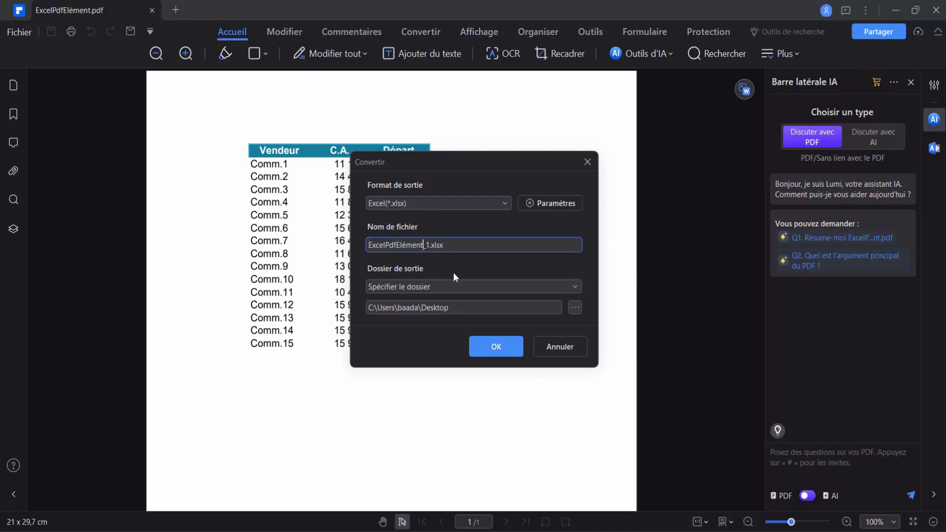
key("BackSpace")
key("BackSpace")
key("BackSpace")
key("BackSpace")
key("BackSpace")
key("BackSpace")
key("BackSpace")
key("BackSpace")
type("Test")
left_click(489, 345)
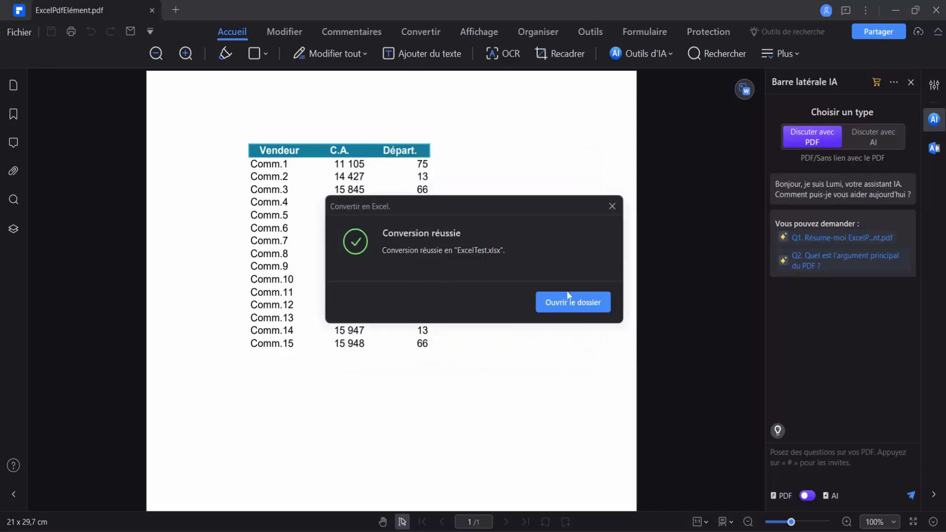
left_click(568, 303)
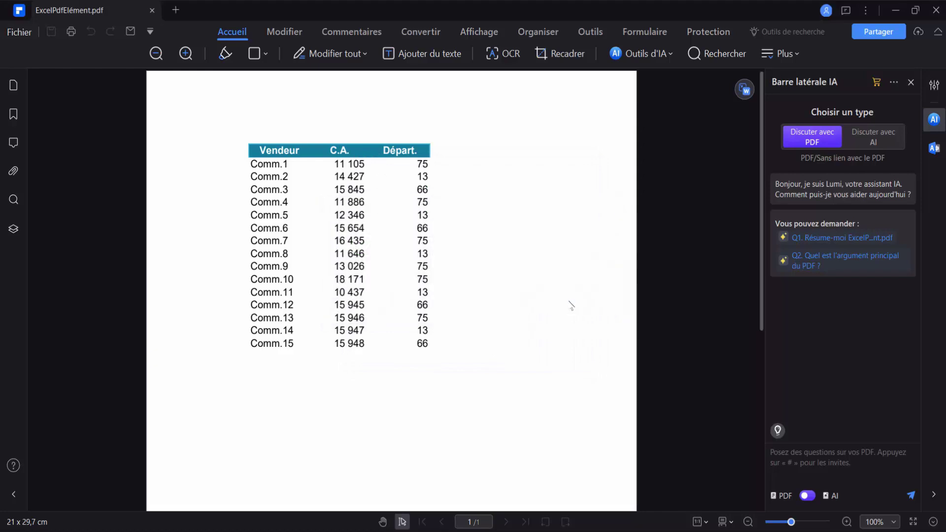
Open ExcelTest.xlsx and select B2:B16 to confirm the C.A. total of 214 764
double_click(249, 259)
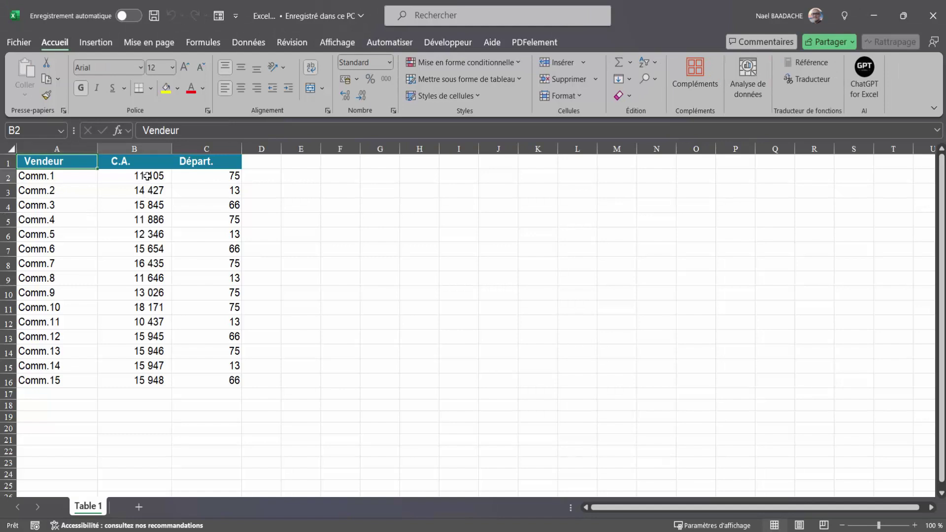
left_click_drag(148, 177, 148, 383)
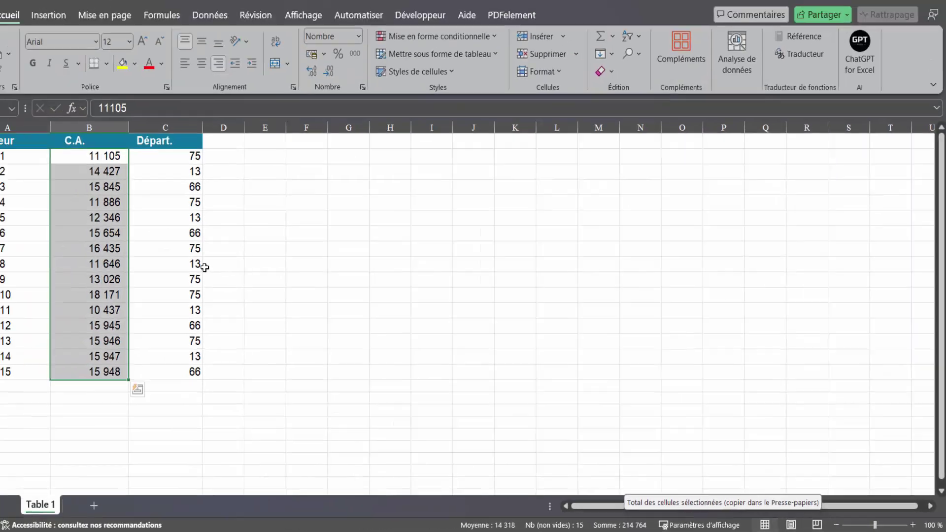
left_click(240, 280)
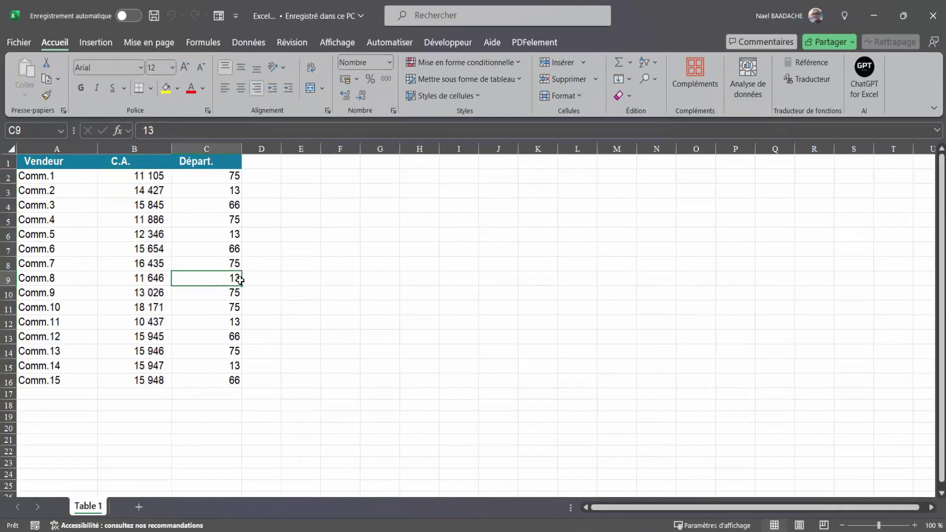